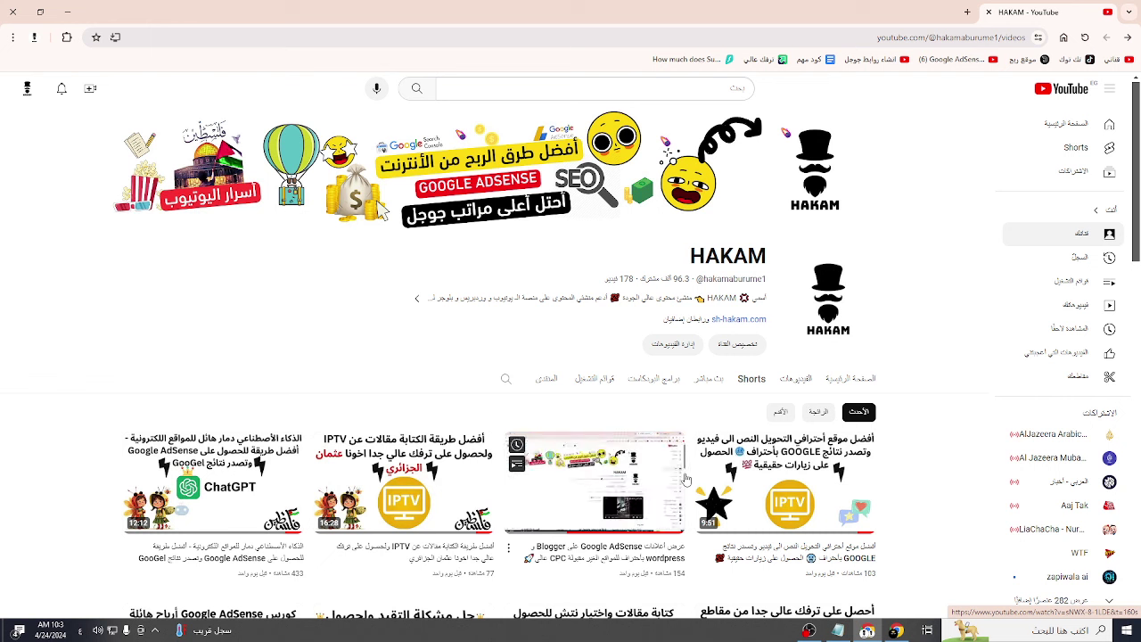
Step: Look through the HAKAM channel's list of published videos
scroll(685, 480, "down", 8)
scroll(675, 485, "down", 3)
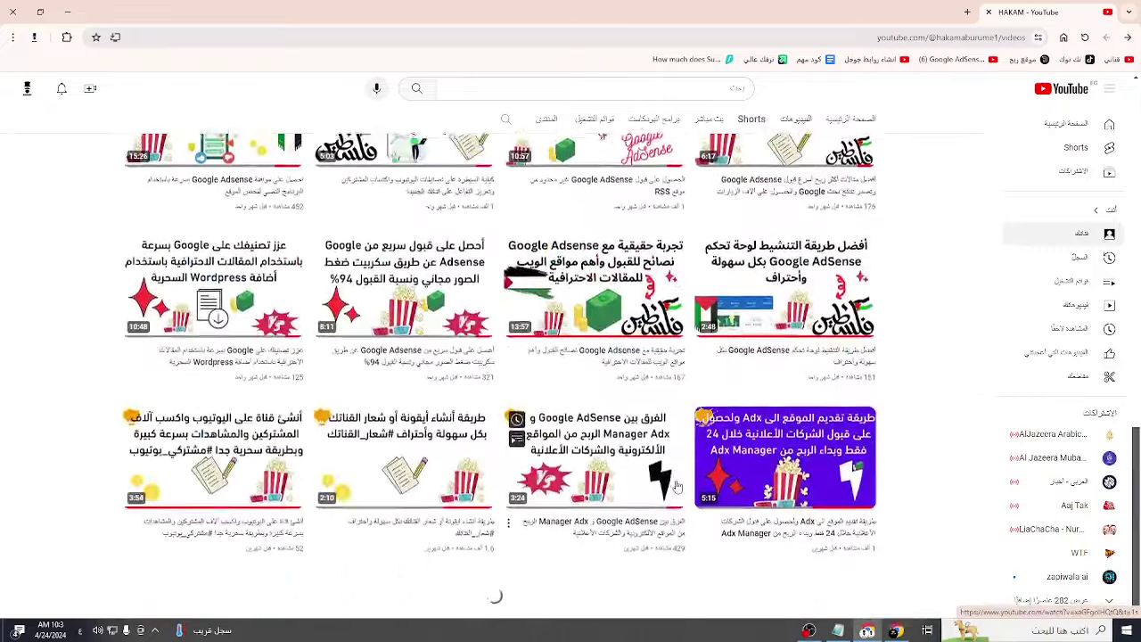
scroll(675, 486, "up", 11)
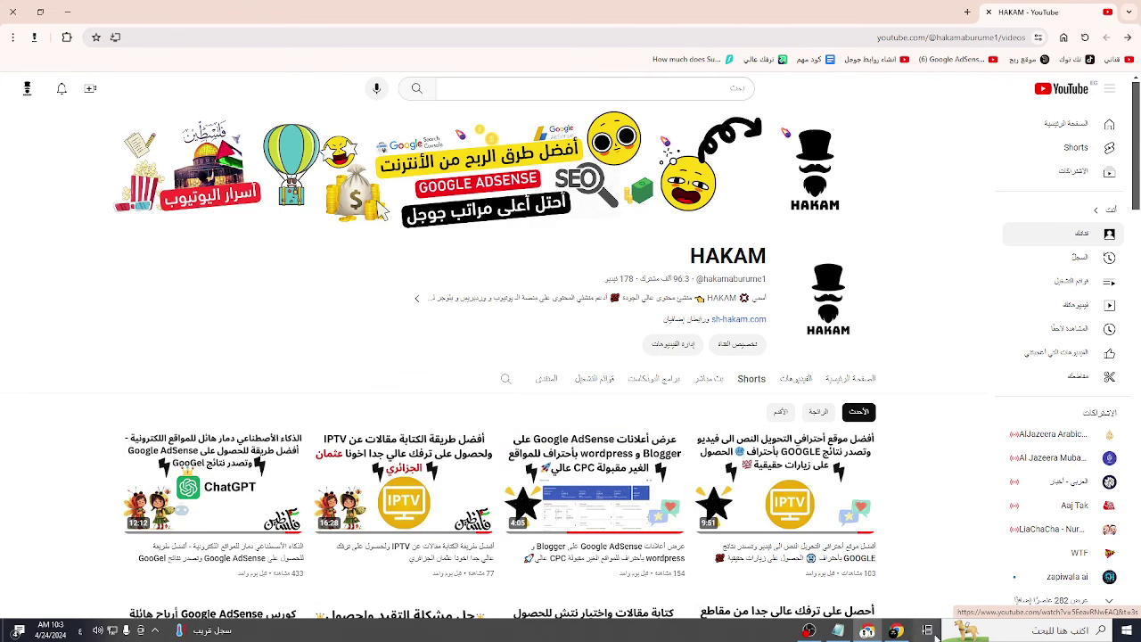
Step: Switch to the browser window with the Google results, open the Rank Math PRO pricing page and examine the Agency plan's monthly price
key("alt+Tab")
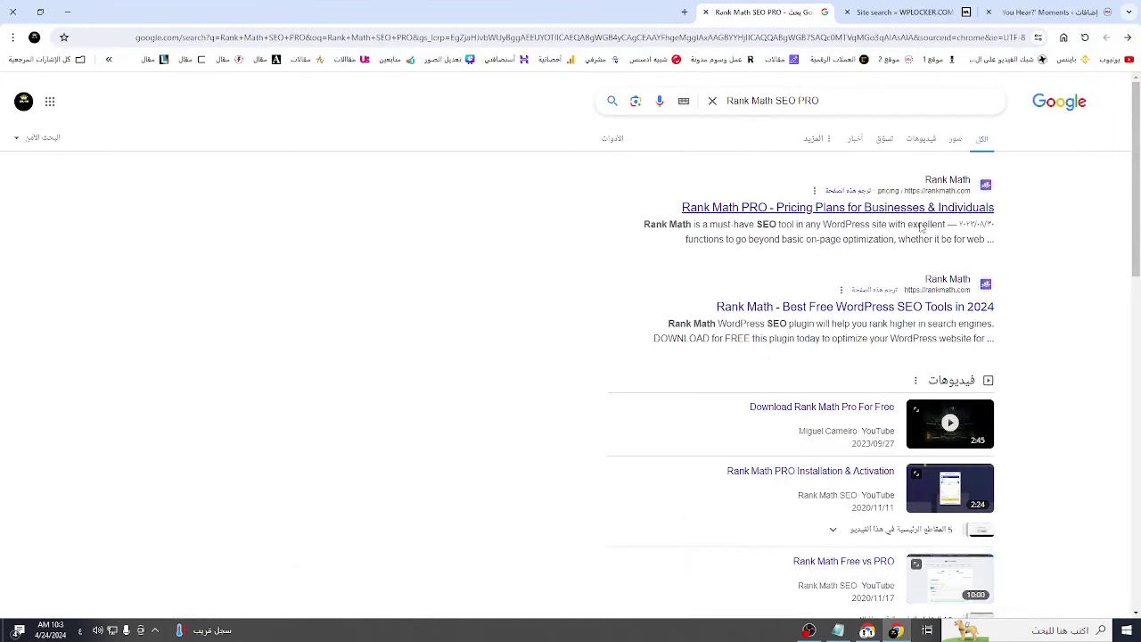
left_click(839, 214)
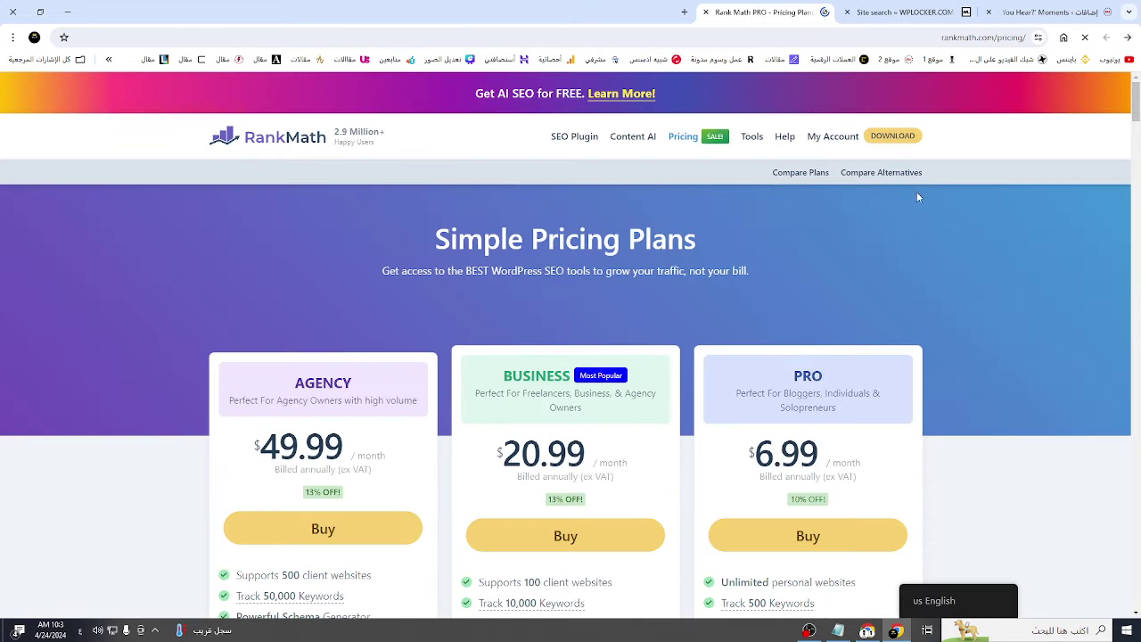
scroll(501, 347, "down", 2)
left_click_drag(366, 240, 204, 237)
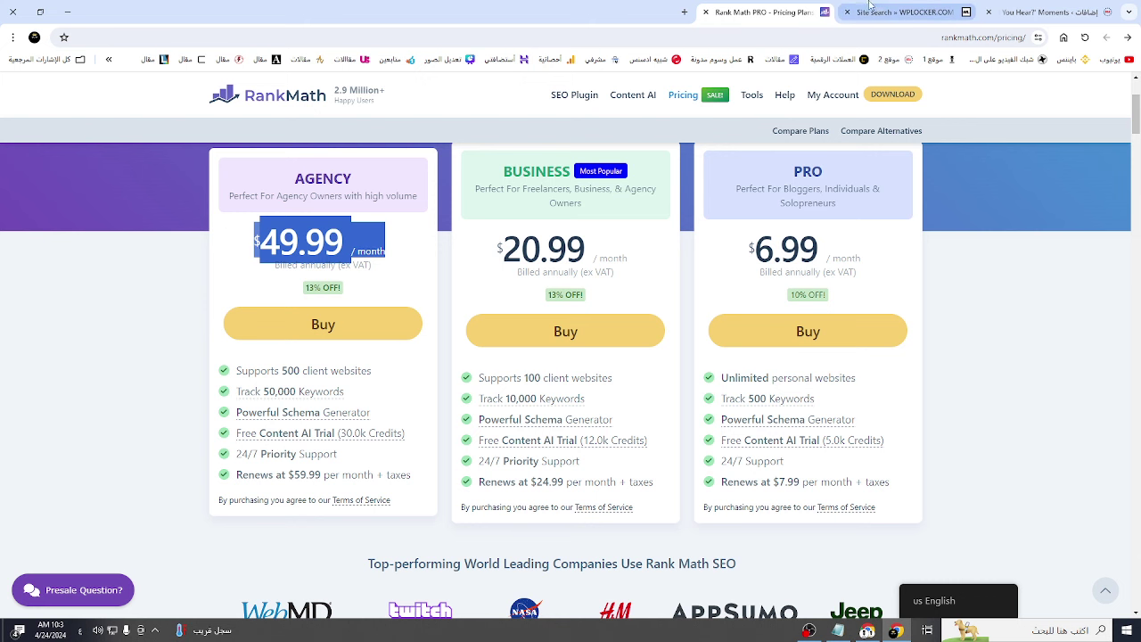
Step: Examine the WPLOCKER search results for Rank Math SEO PRO, including the site address and the search term
left_click(927, 13)
left_click(704, 220)
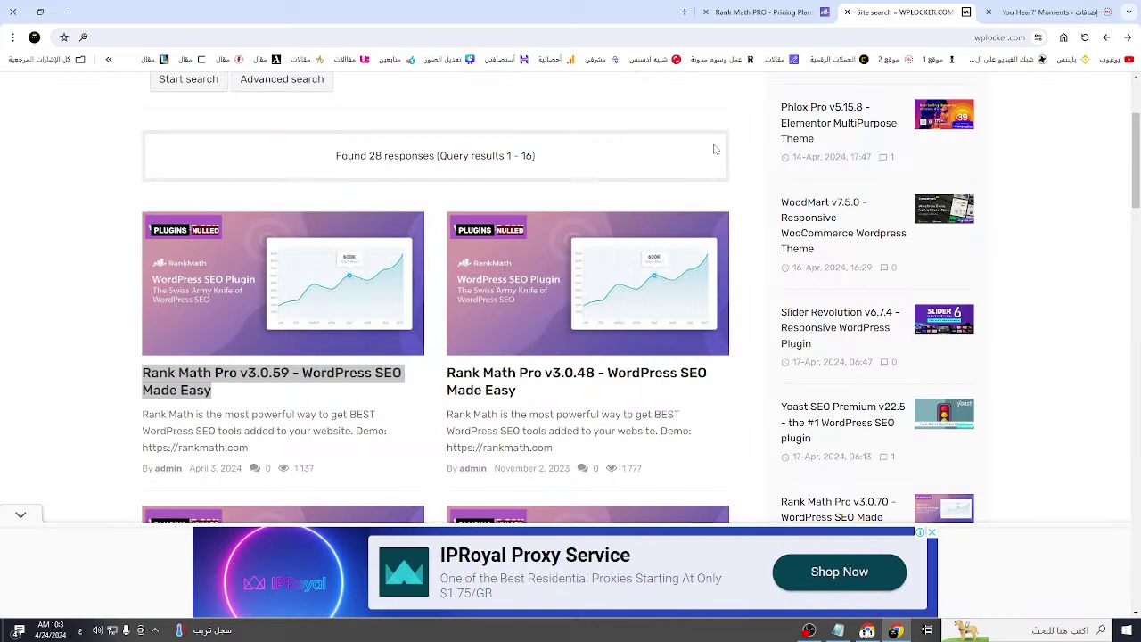
double_click(978, 38)
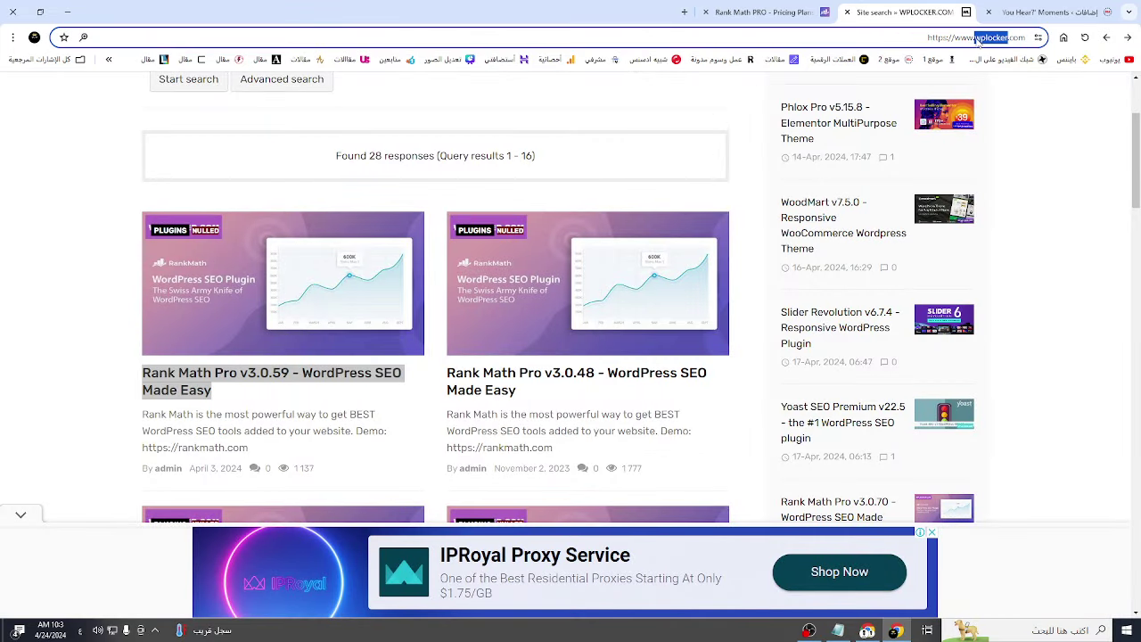
scroll(508, 205, "up", 2)
left_click_drag(261, 214, 159, 210)
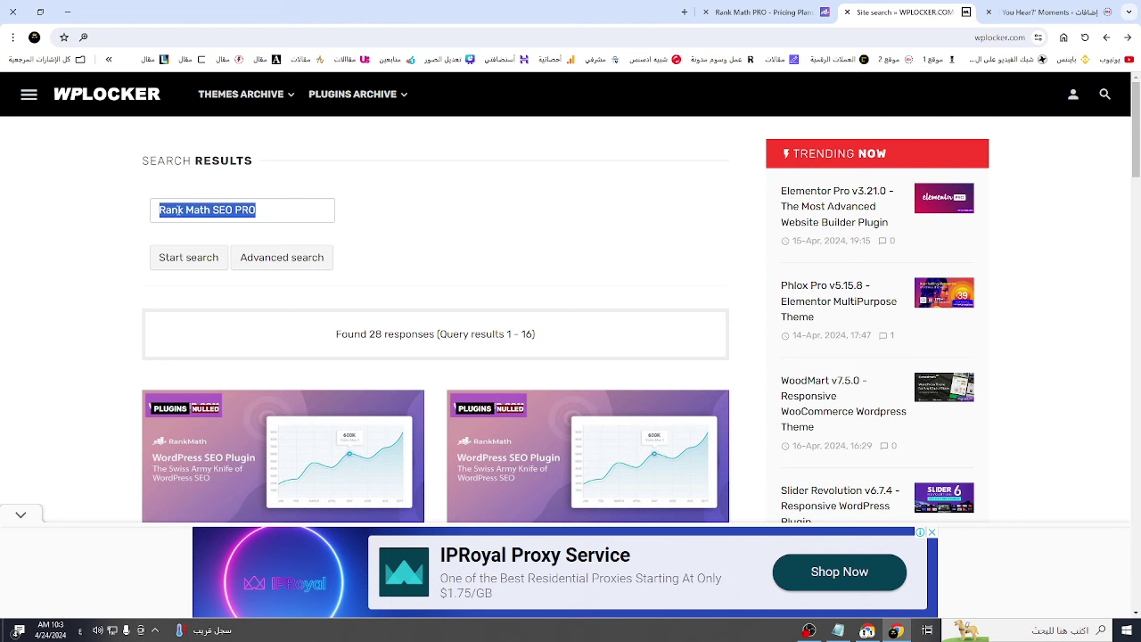
scroll(406, 306, "down", 2)
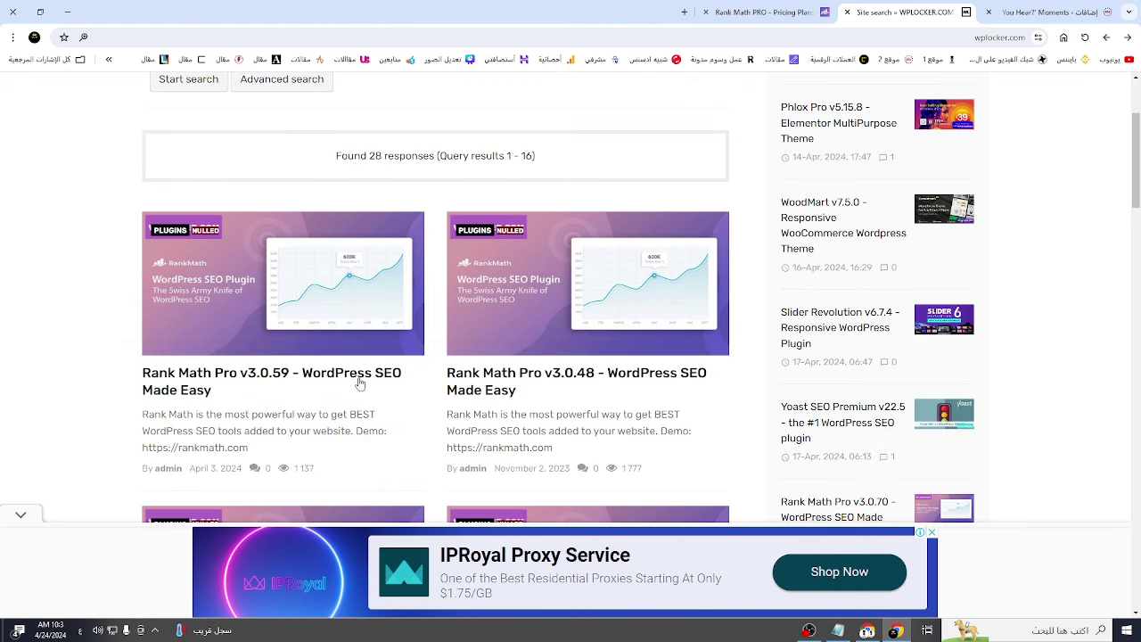
Step: Close the Rank Math pricing and WPLOCKER pages and open Rank Math's Titles & Meta settings in the WordPress dashboard
left_click(847, 12)
left_click(890, 12)
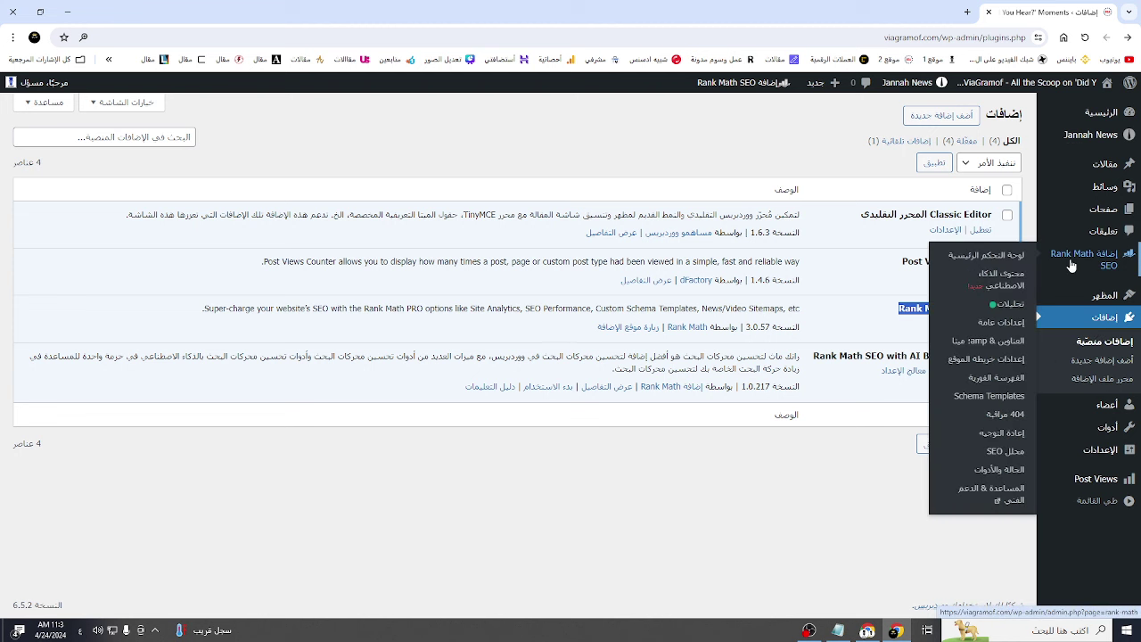
left_click(1000, 350)
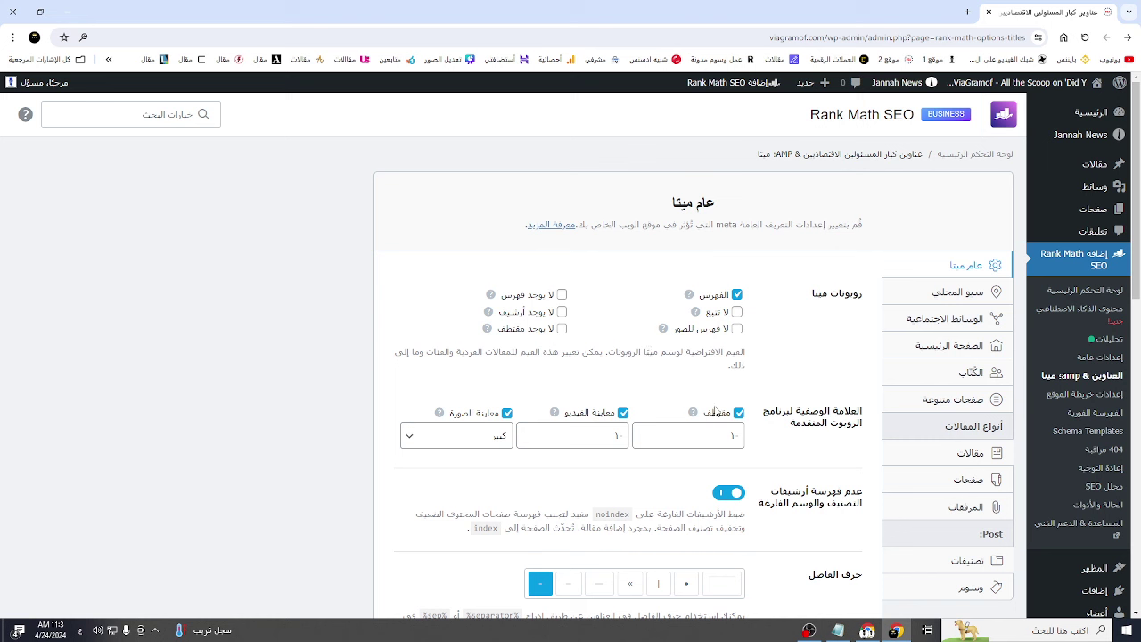
Step: Reset the Rank Math Titles & Meta options from the end of the posts (مقالات) settings and confirm the reset
scroll(739, 361, "down", 5)
scroll(999, 284, "up", 5)
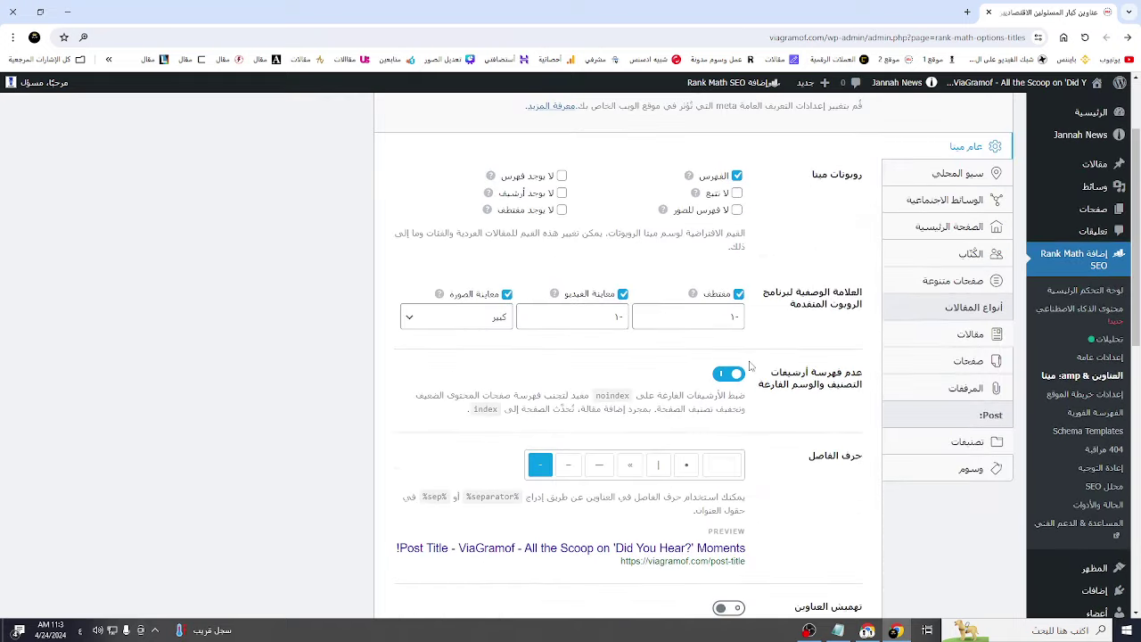
scroll(788, 360, "down", 15)
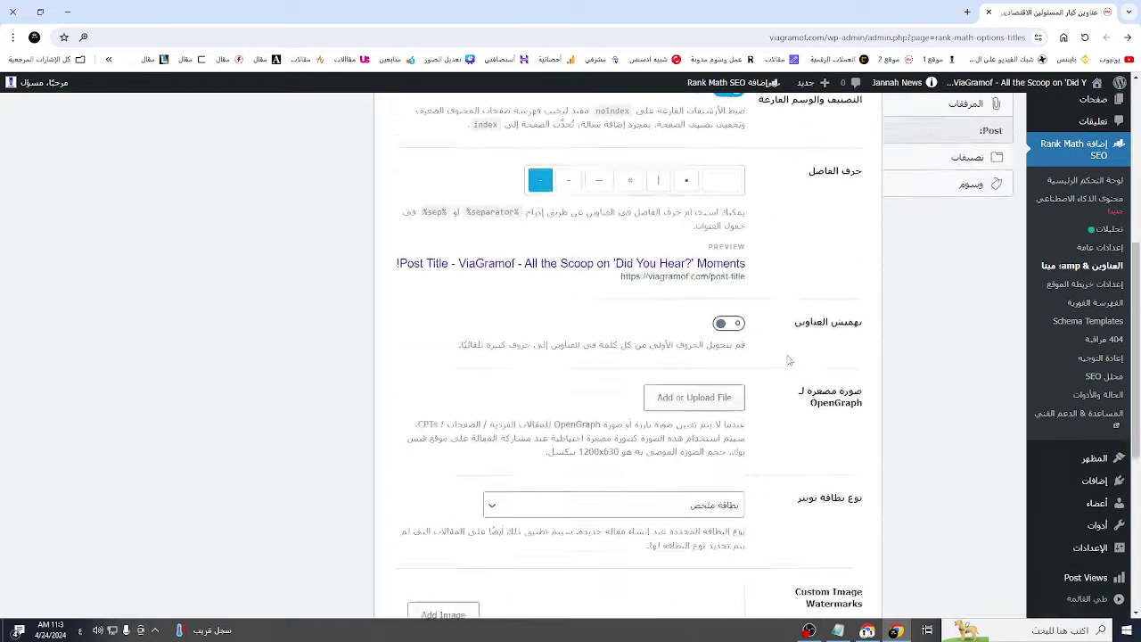
scroll(788, 360, "up", 15)
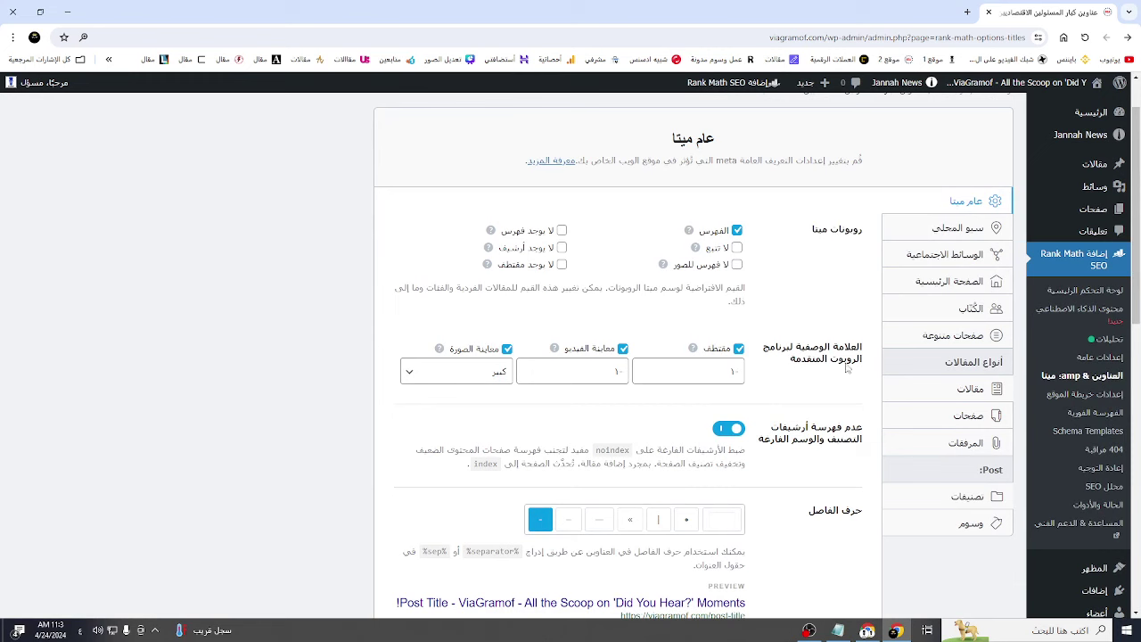
left_click(964, 393)
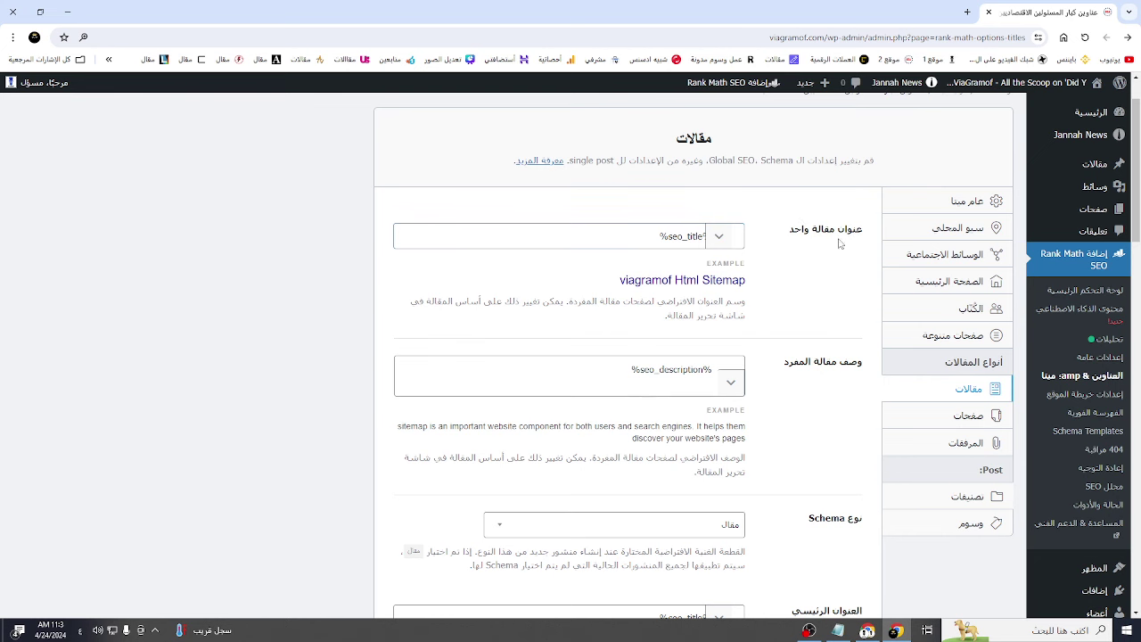
scroll(803, 390, "down", 6)
scroll(803, 390, "down", 10)
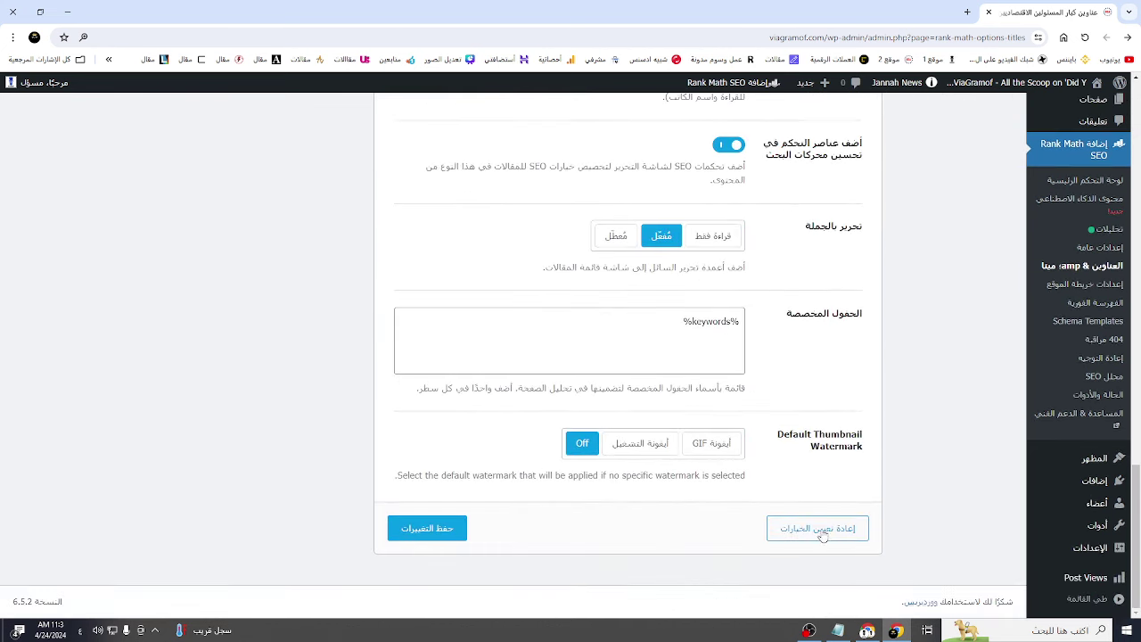
left_click(818, 528)
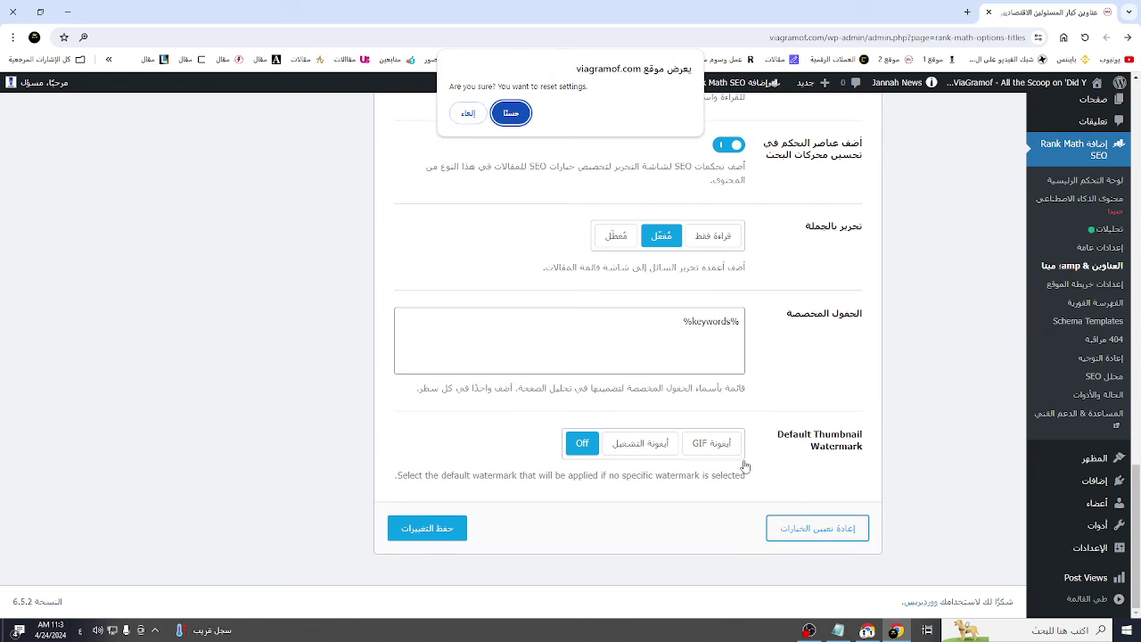
left_click(510, 114)
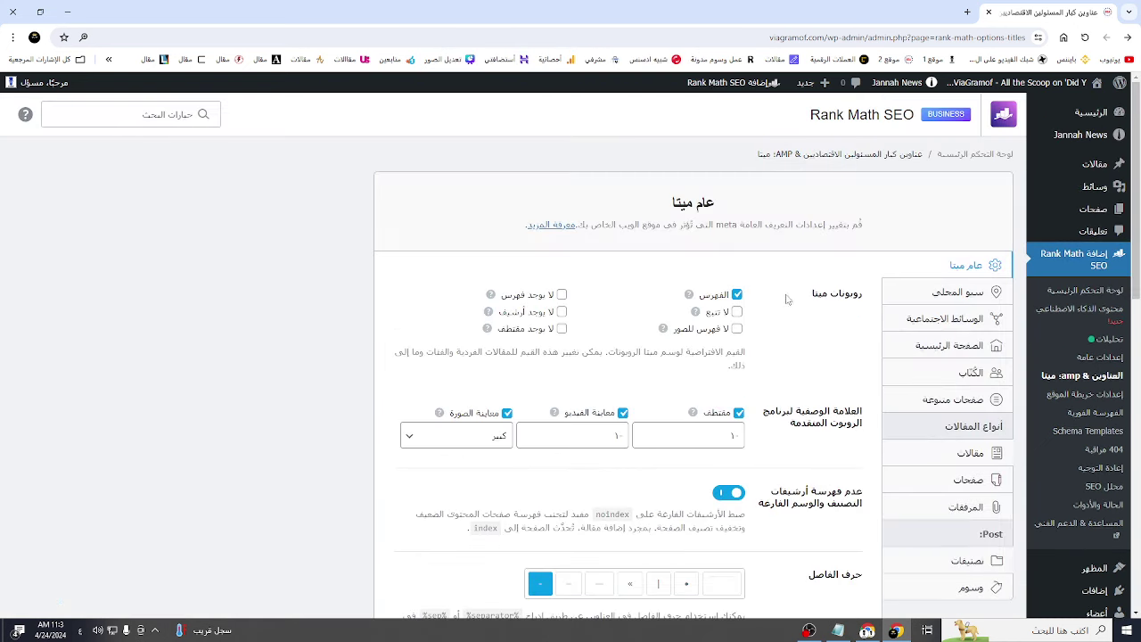
Step: Review the global meta settings and the Local SEO (سيو المحلي) settings from beginning to end
scroll(821, 314, "down", 10)
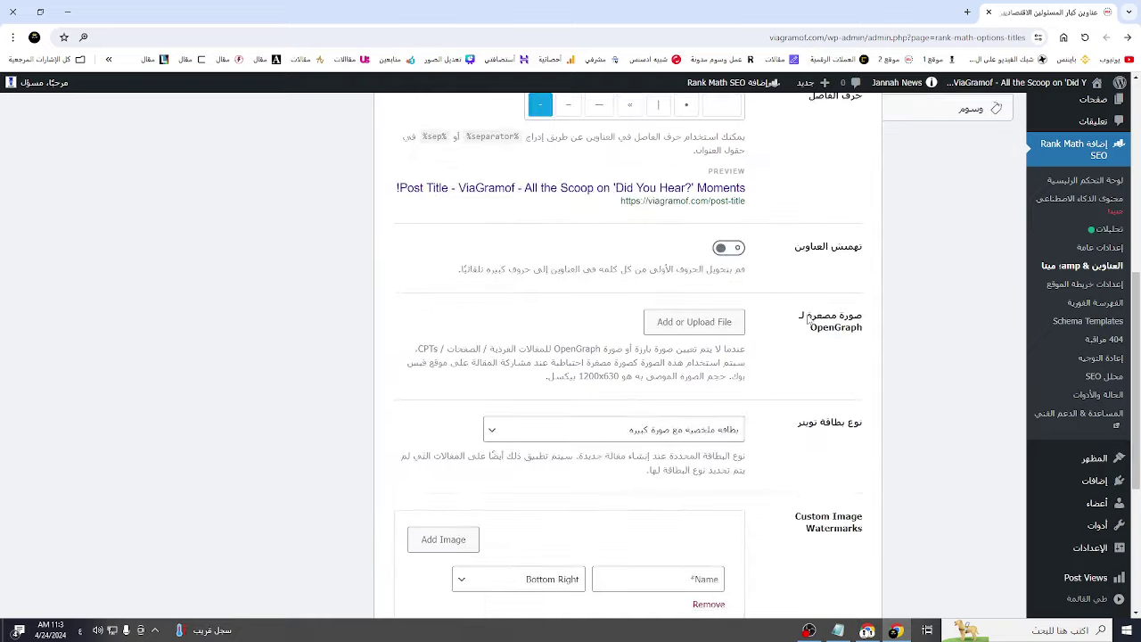
scroll(804, 318, "up", 15)
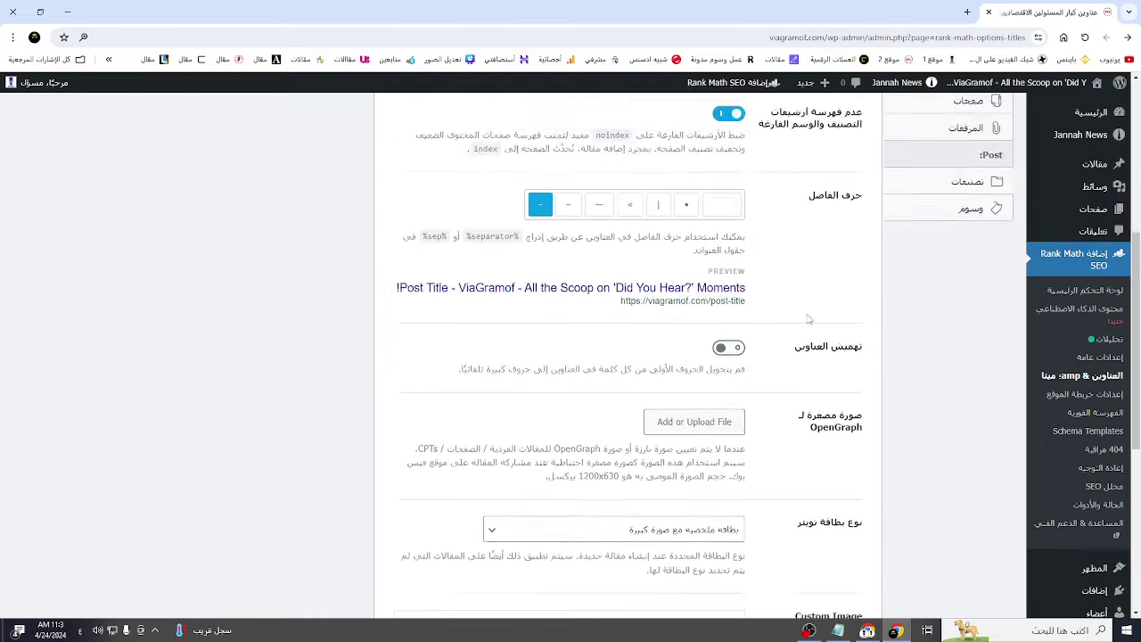
left_click(919, 300)
scroll(814, 325, "down", 2)
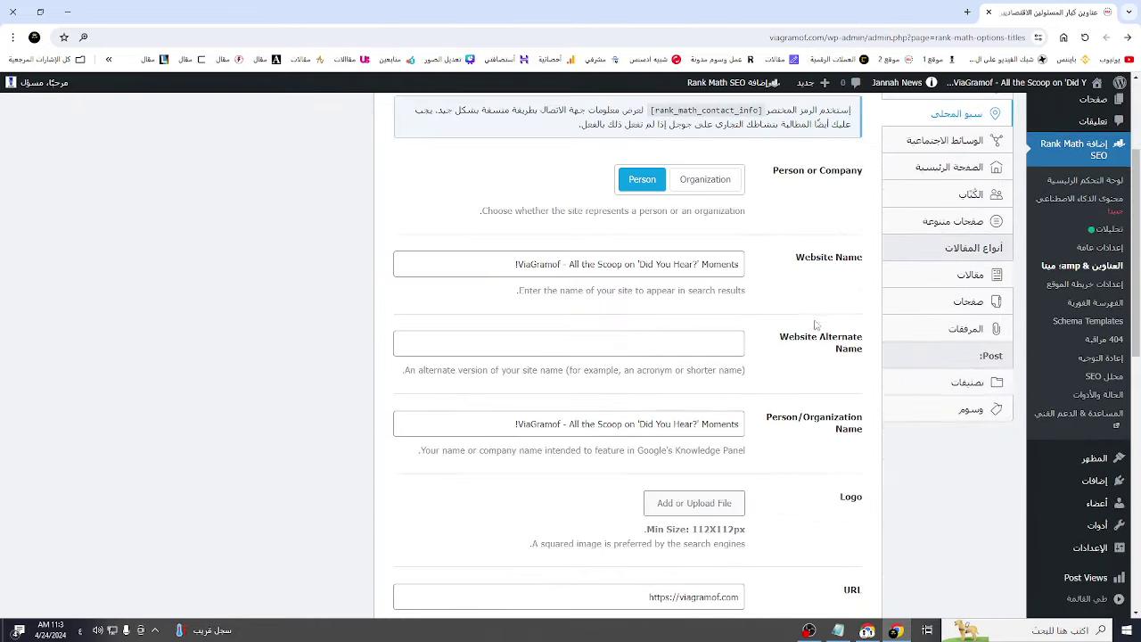
scroll(804, 323, "down", 6)
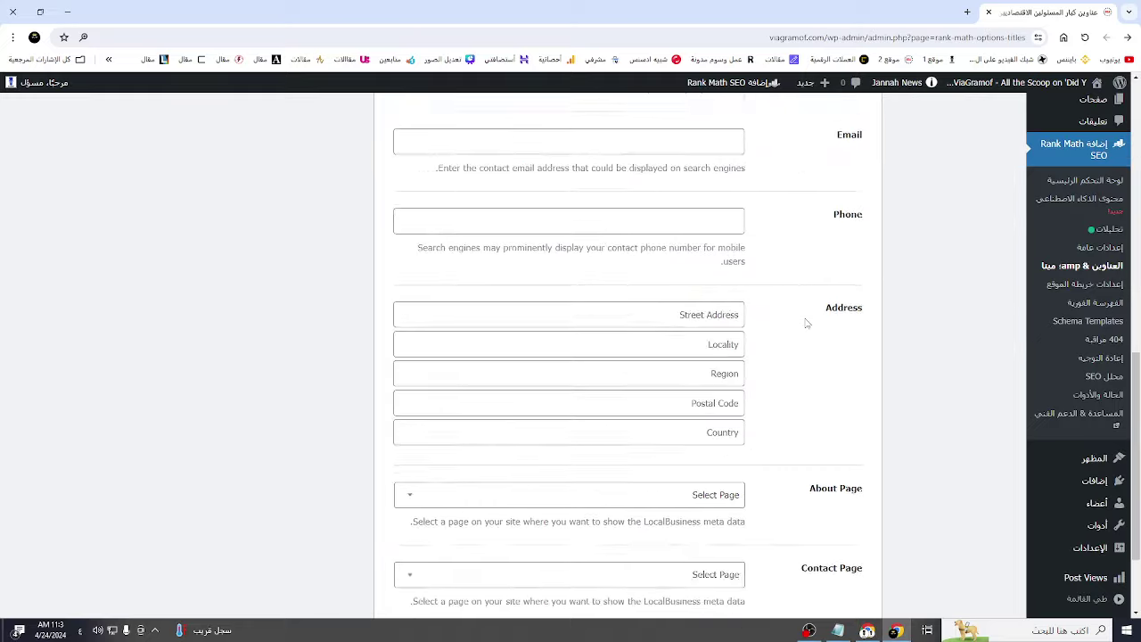
scroll(805, 322, "up", 5)
scroll(805, 321, "up", 3)
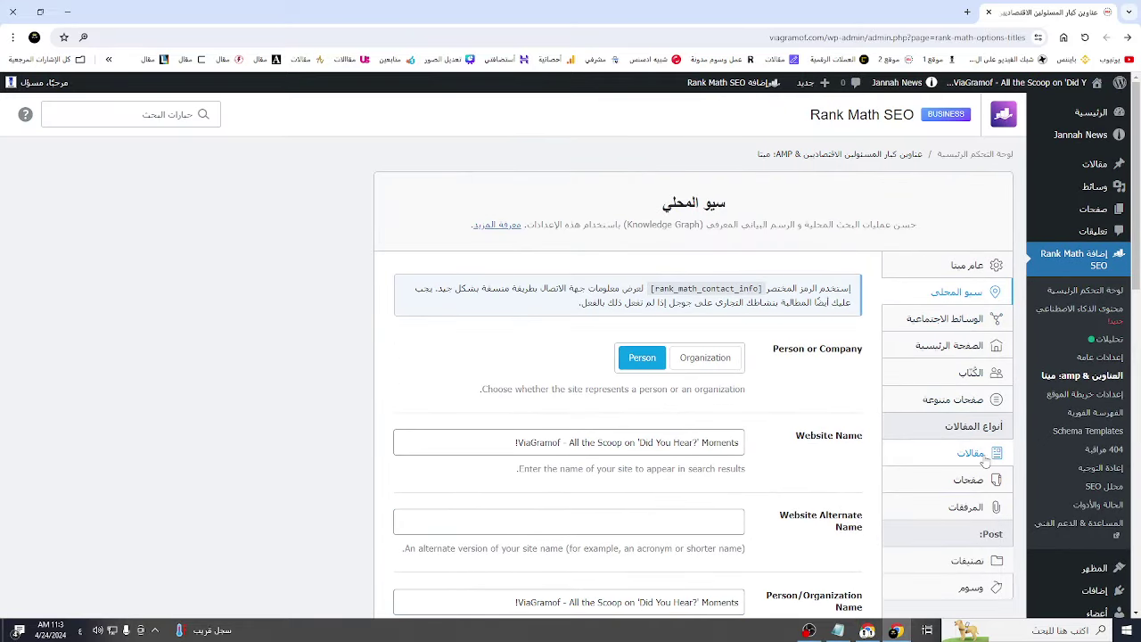
Step: In the posts (مقالات) settings, replace the single post title with %seo_title% copied from the Notepad note
left_click(954, 461)
scroll(781, 410, "down", 2)
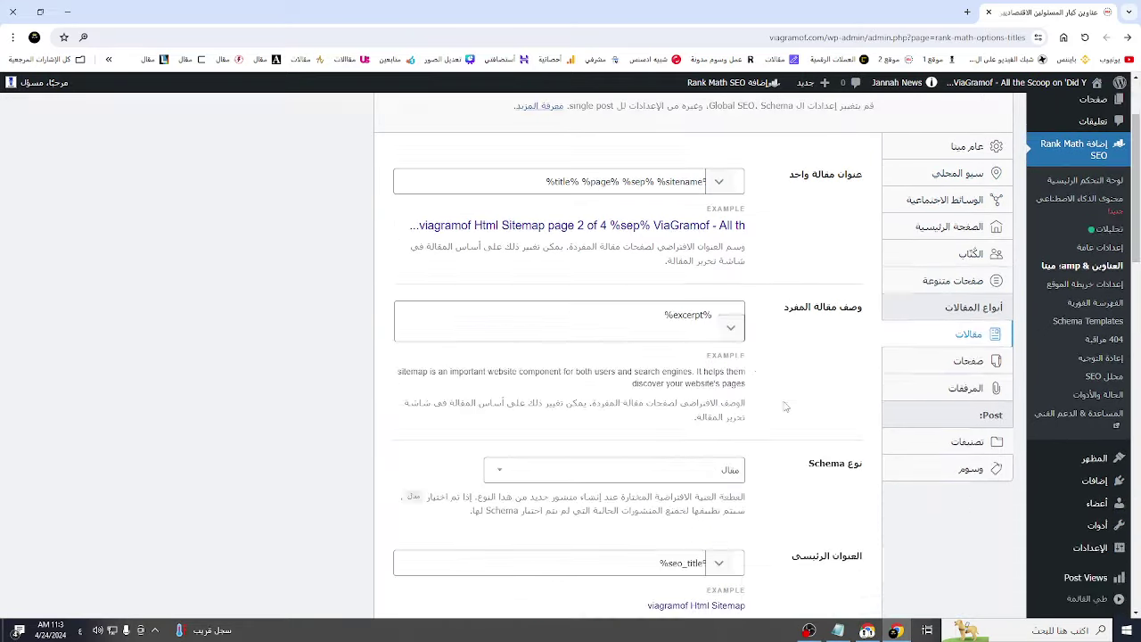
left_click(614, 178)
key("ctrl+a")
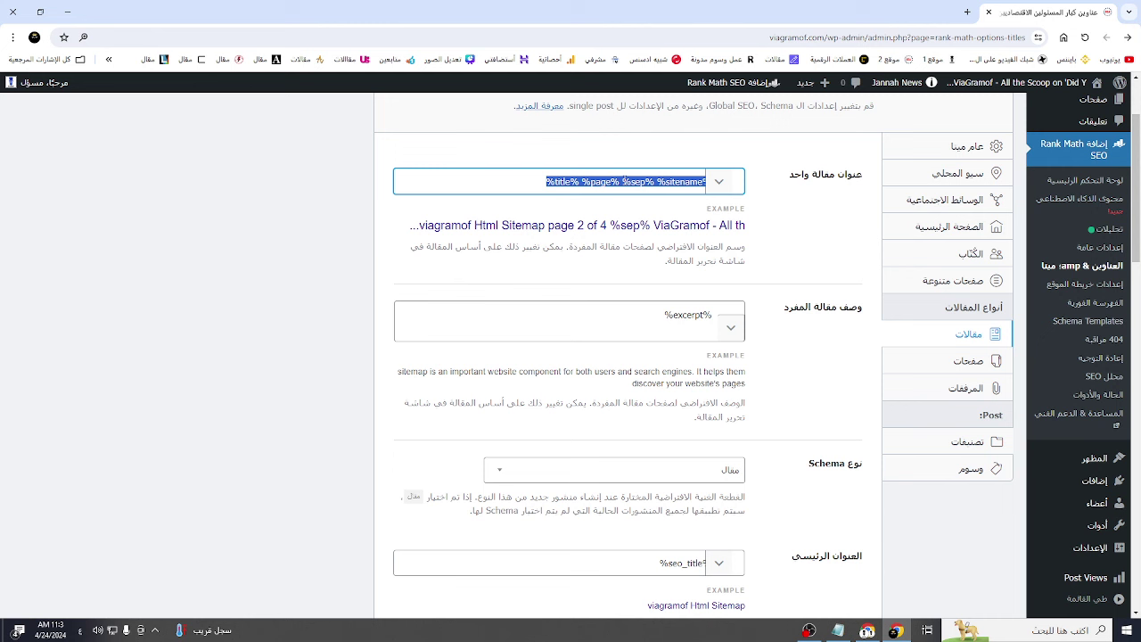
left_click(837, 631)
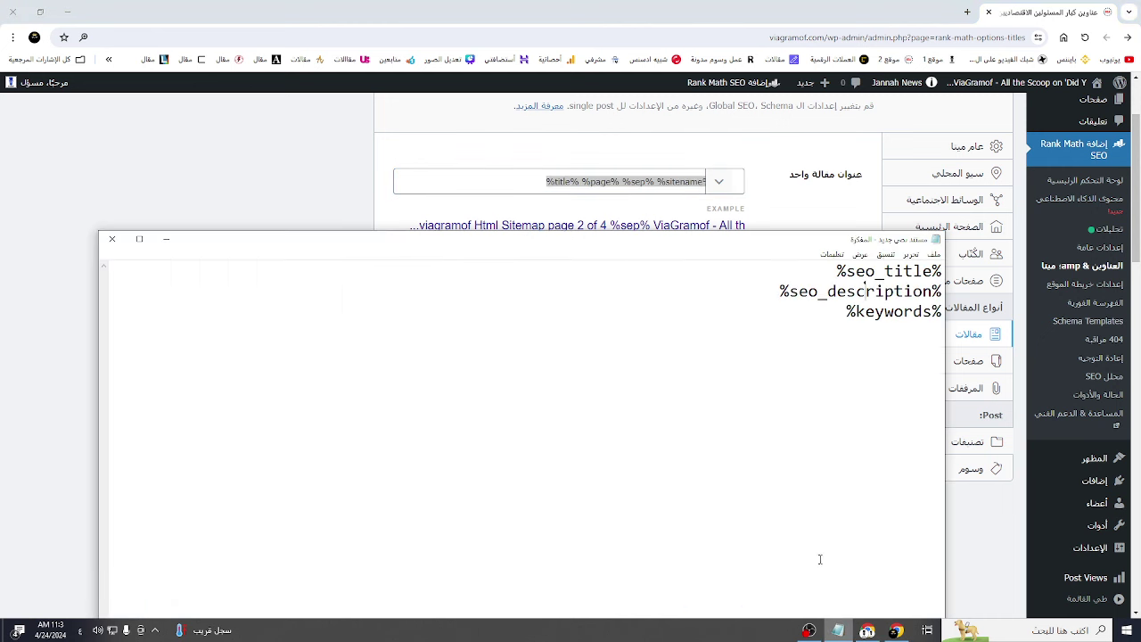
left_click_drag(942, 271, 836, 271)
key("ctrl+c")
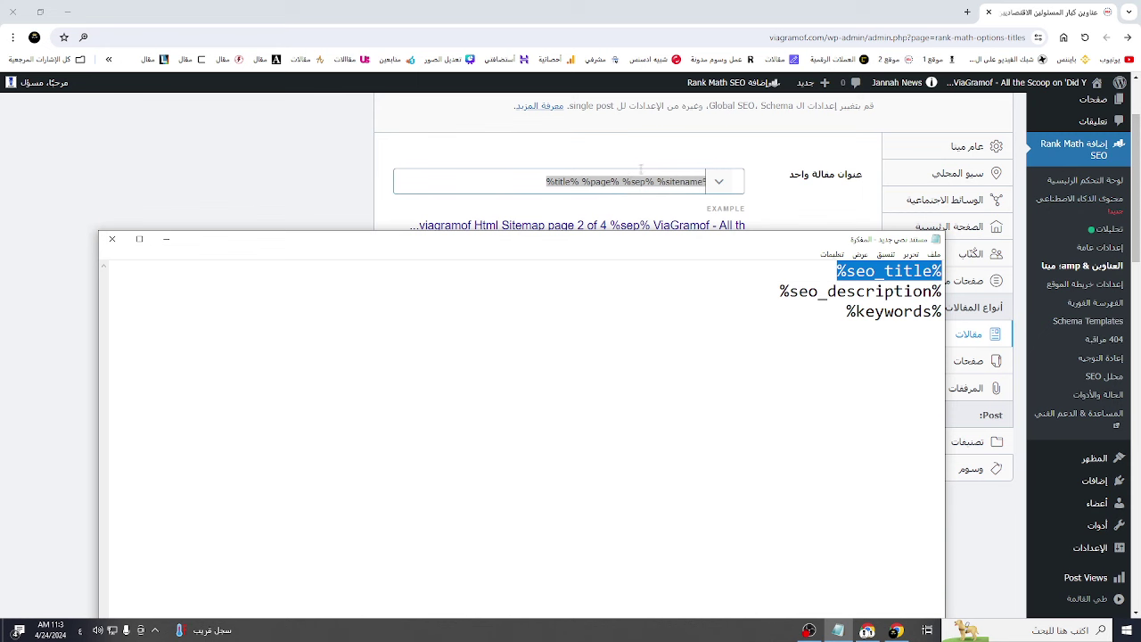
left_click(642, 178)
key("ctrl+a")
key("ctrl+v")
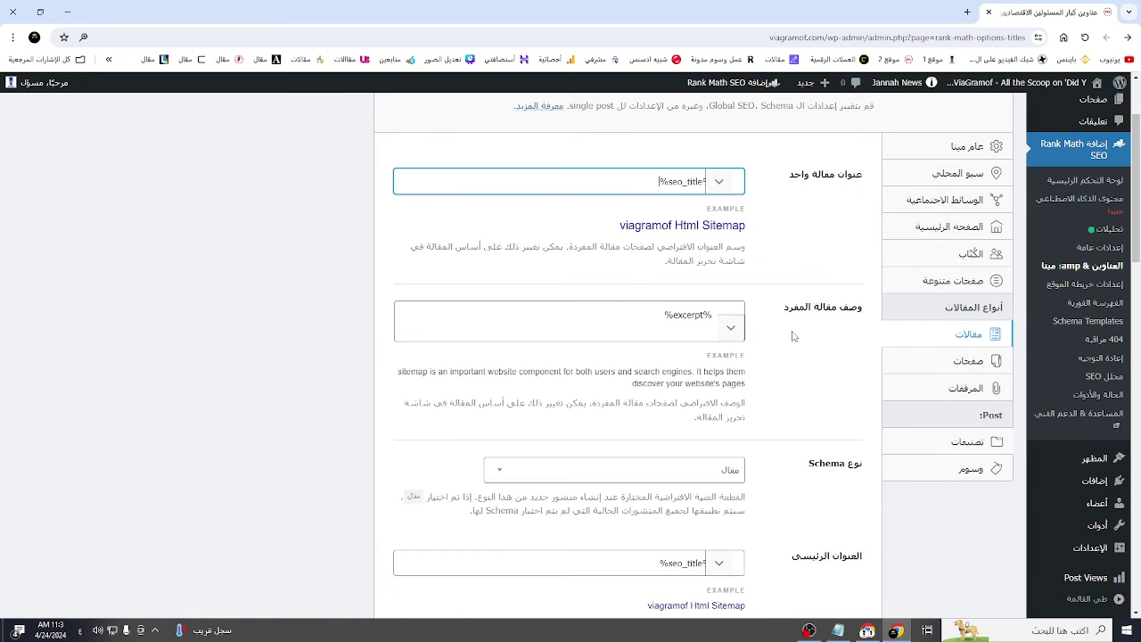
Step: Replace the single post description with %seo_description% copied from the Notepad note
scroll(793, 335, "down", 1)
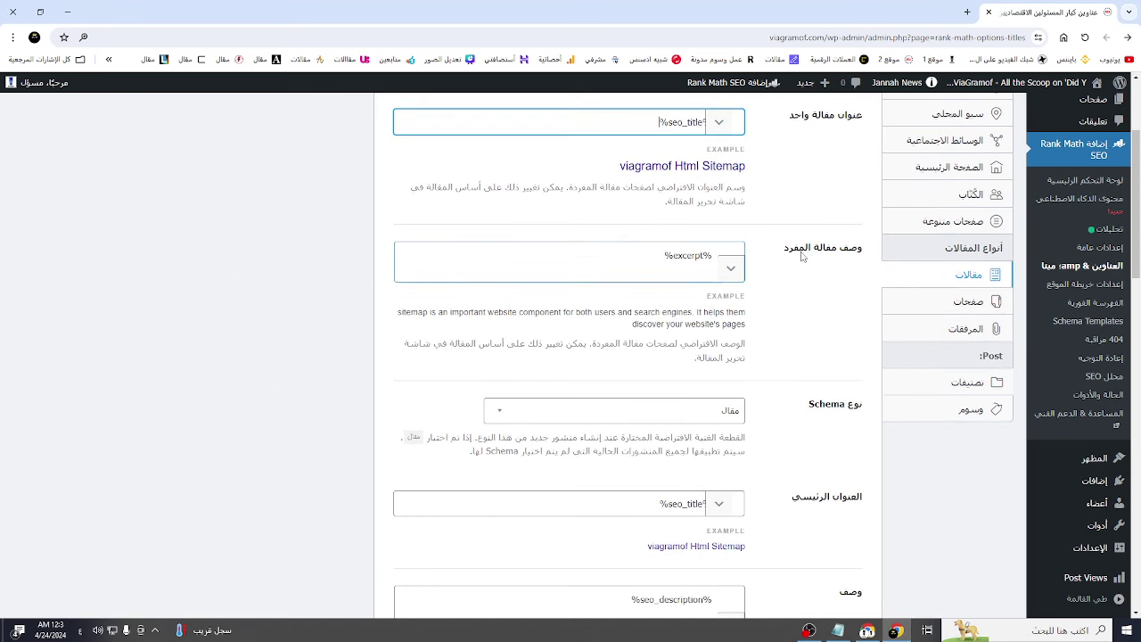
left_click(839, 632)
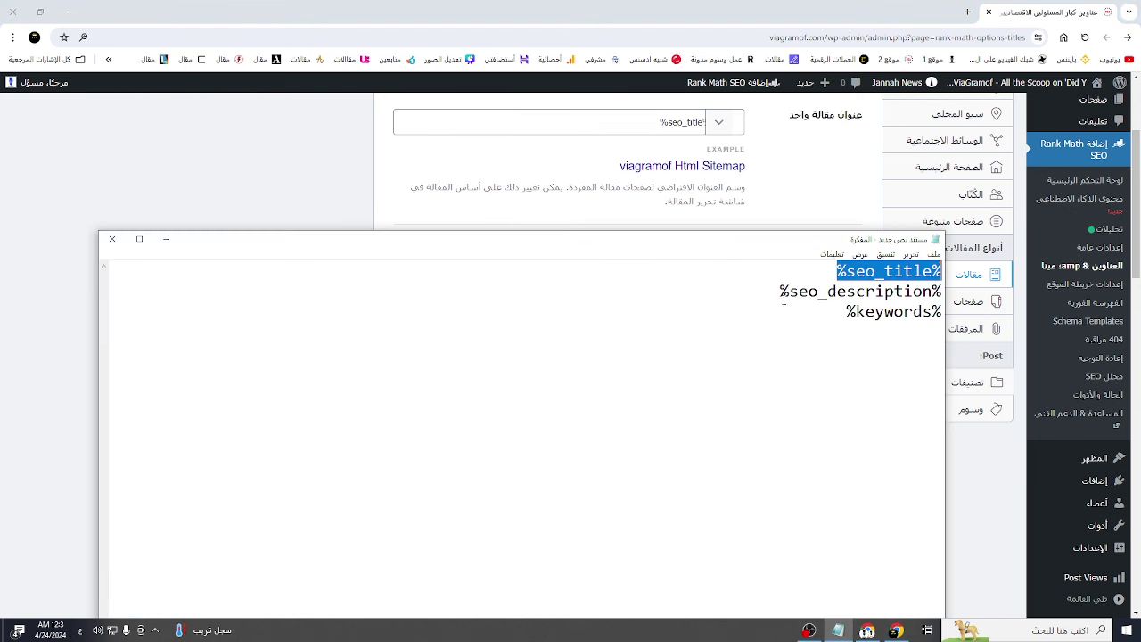
left_click_drag(942, 291, 780, 291)
key("ctrl+c")
left_click(823, 206)
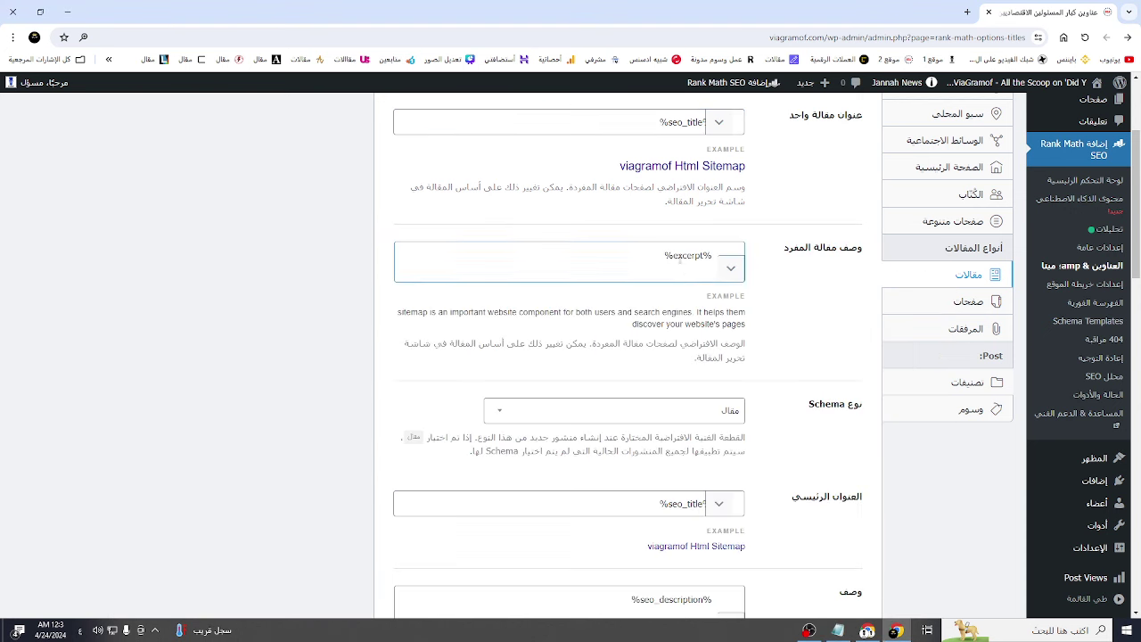
left_click(681, 258)
key("ctrl+a")
key("ctrl+v")
Step: Set the default Schema type for posts to مقال (Article)
scroll(787, 366, "down", 2)
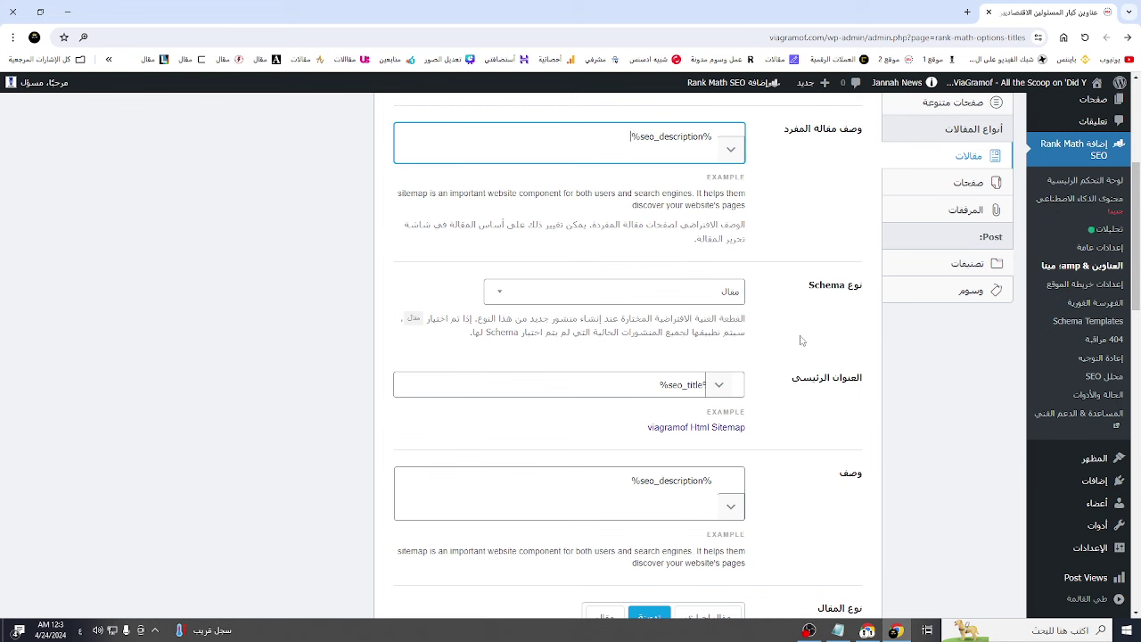
left_click(699, 296)
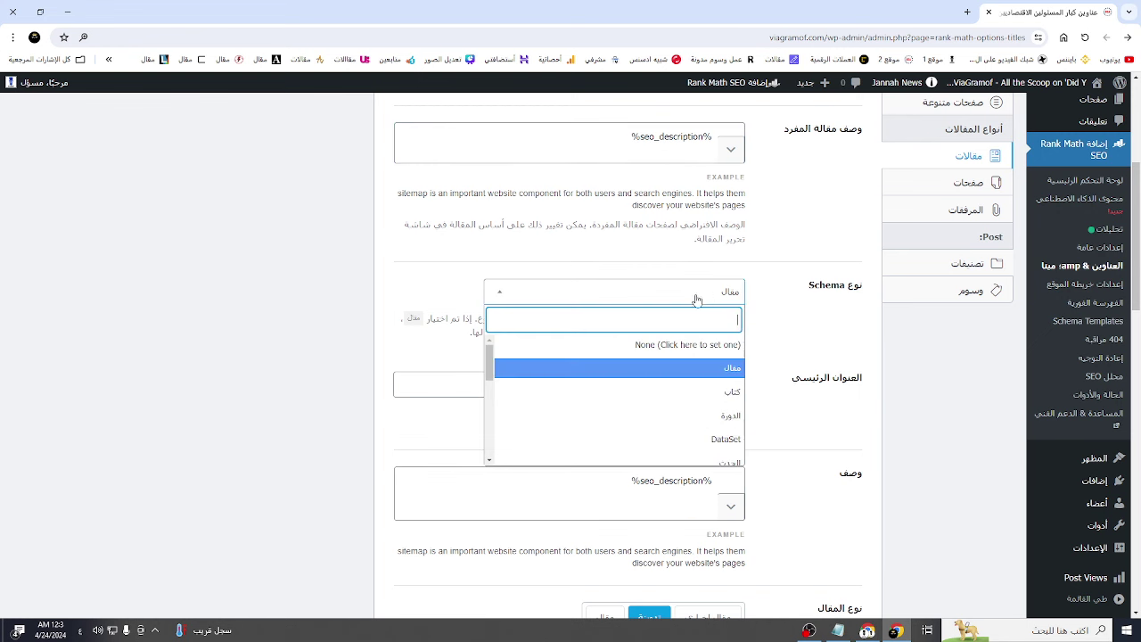
left_click(683, 375)
scroll(796, 361, "down", 2)
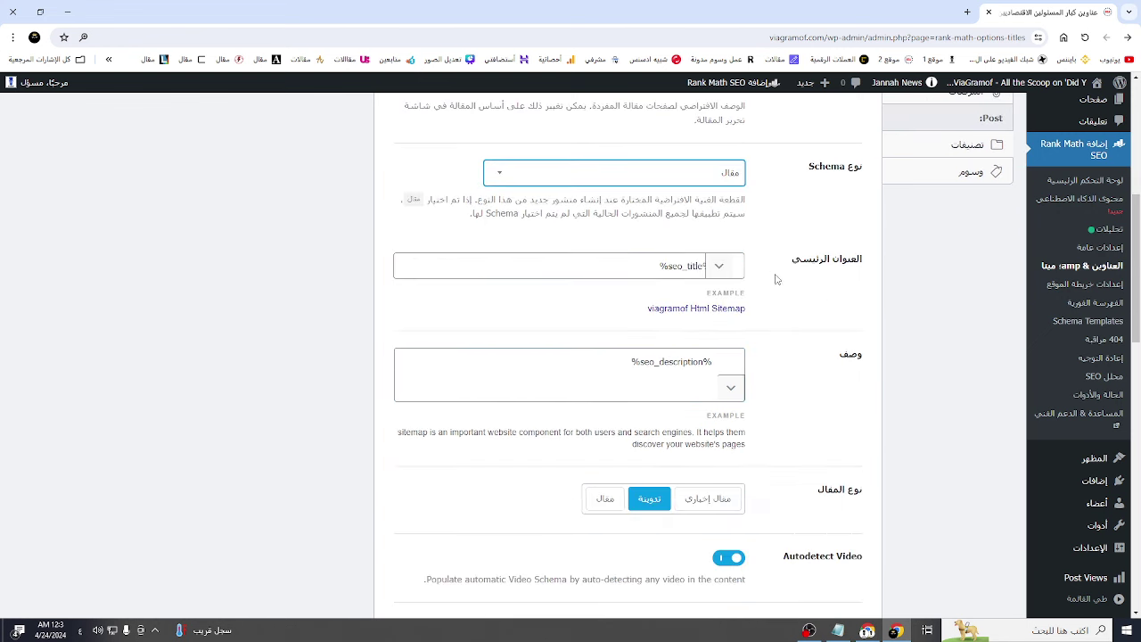
Step: Set the posts' article type to مقال إخباري (news article) and their link suggestion titles to كلمات مفتاحية مركزة (focus keywords)
scroll(780, 419, "down", 5)
left_click(720, 212)
scroll(796, 349, "down", 3)
scroll(795, 349, "down", 6)
scroll(795, 349, "up", 4)
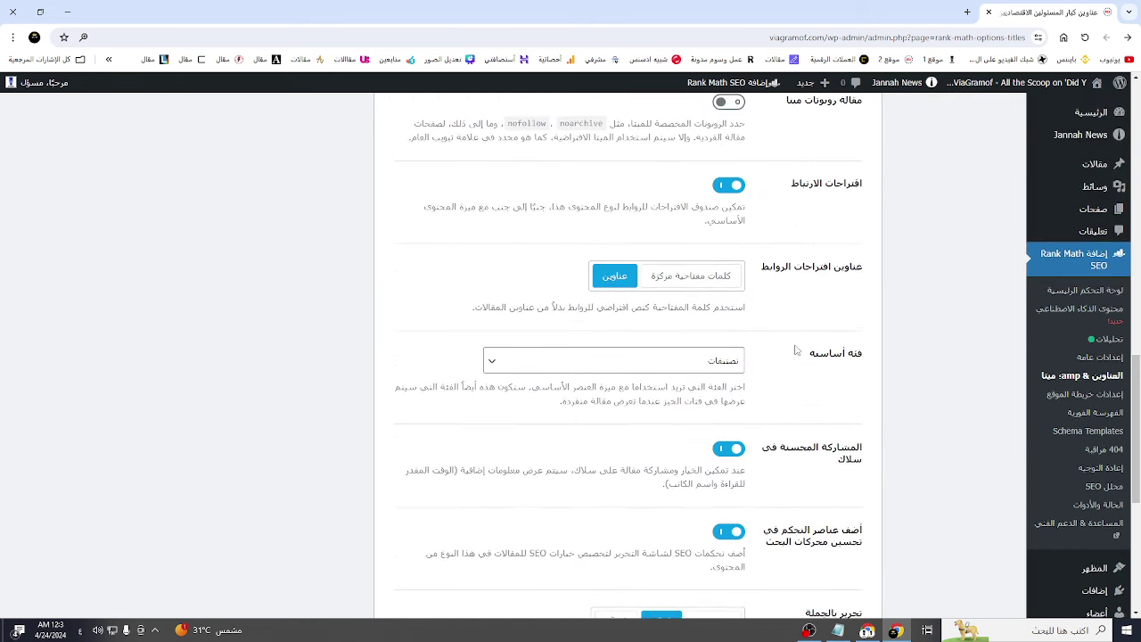
left_click(727, 287)
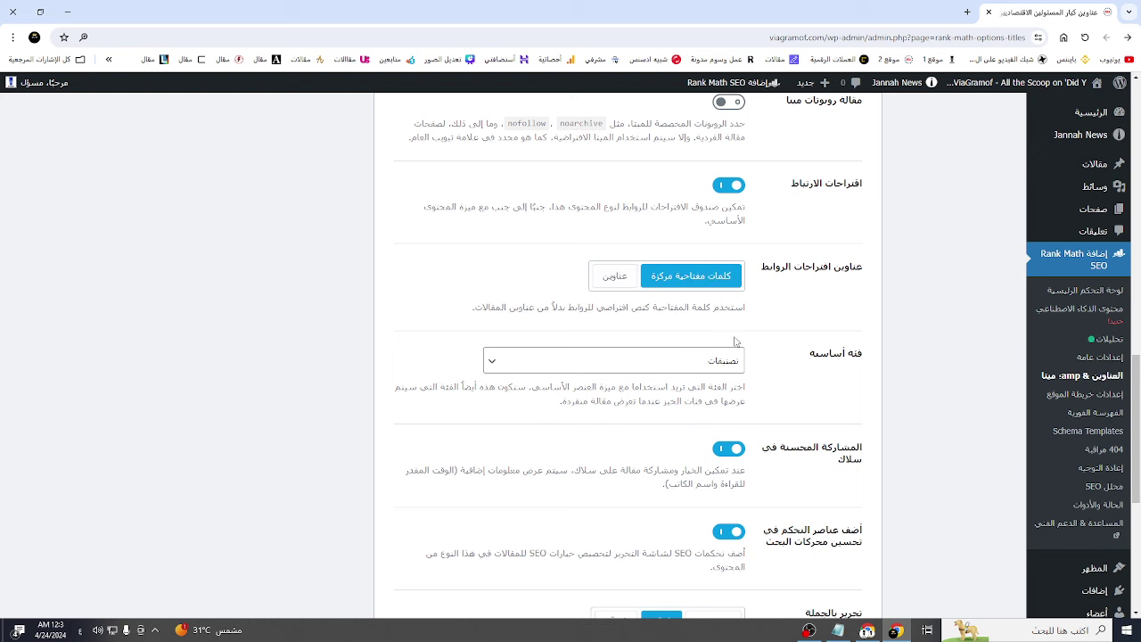
Step: Save the changes to the posts (مقالات) settings
scroll(670, 371, "down", 2)
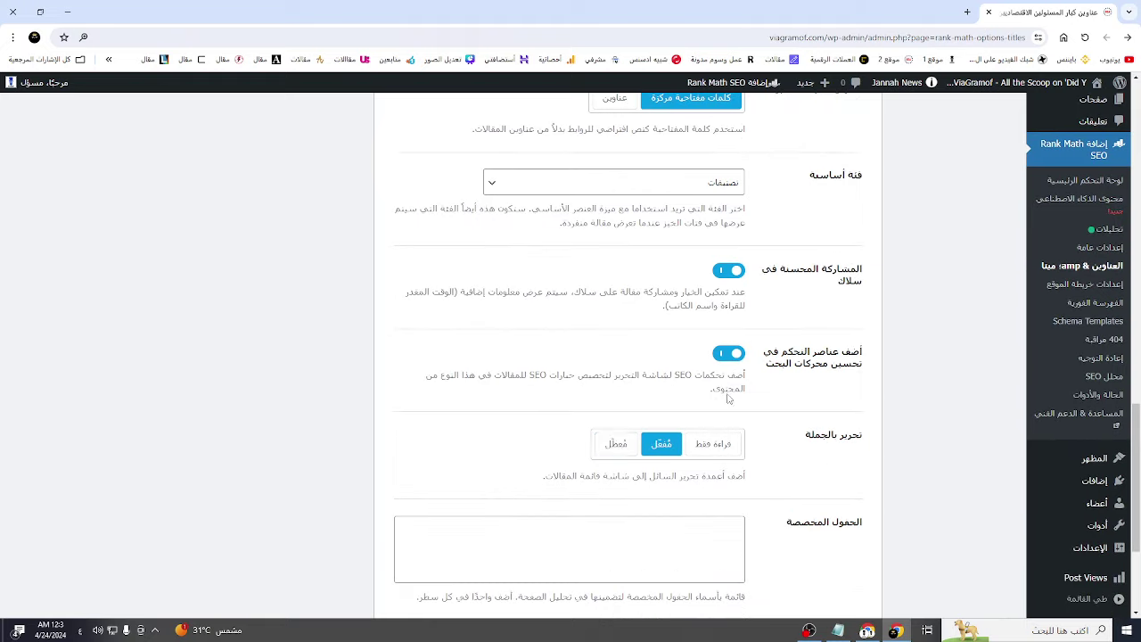
scroll(608, 460, "down", 2)
left_click(428, 528)
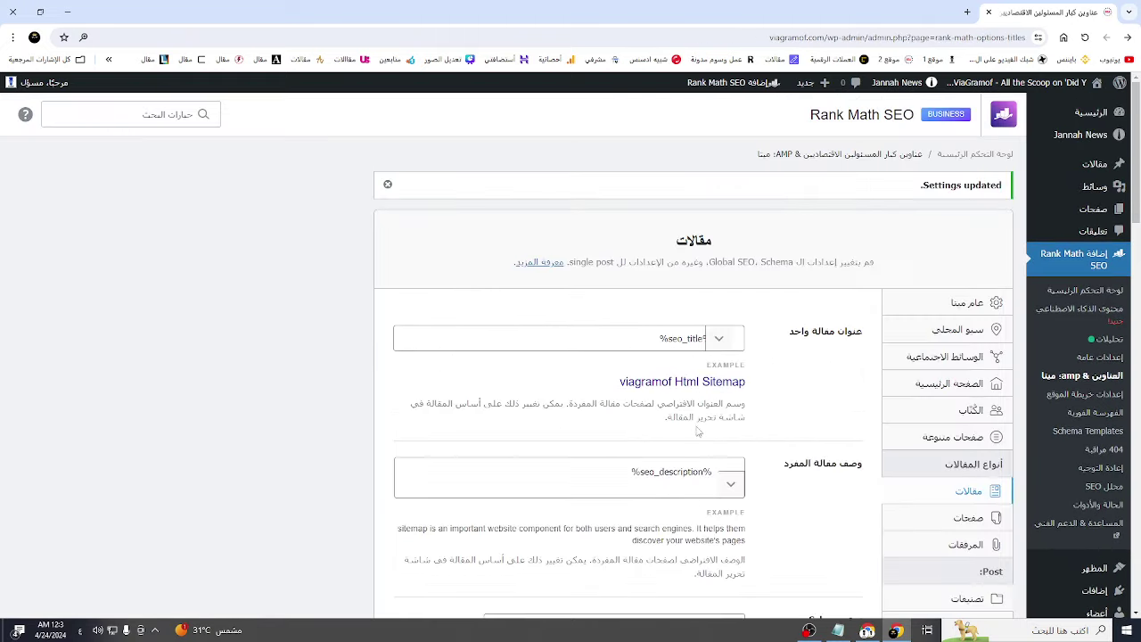
Step: In the pages (صفحات) settings, replace the single page title with %seo_title% copied from the Notepad note
scroll(700, 430, "down", 3)
left_click(964, 280)
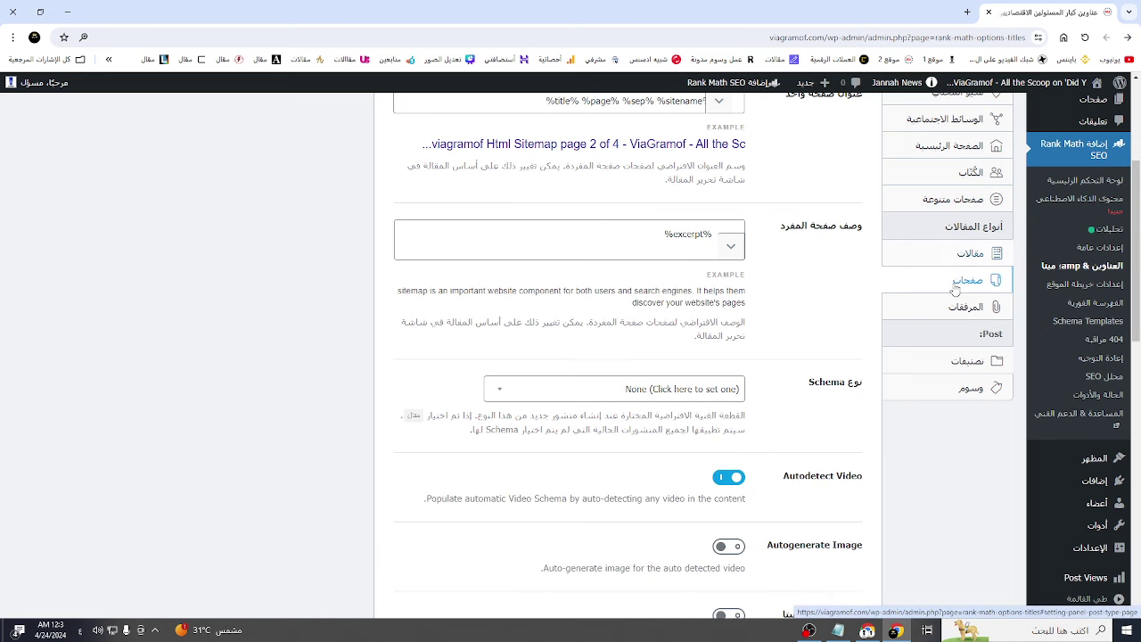
left_click(838, 630)
double_click(889, 271)
key("ctrl+c")
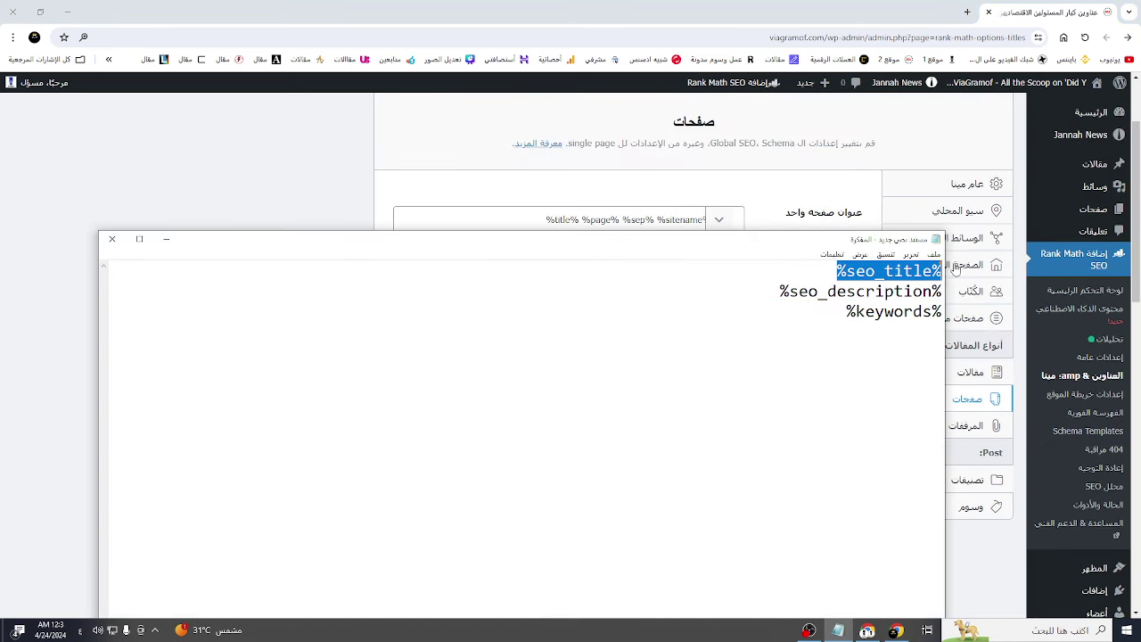
left_click(674, 216)
key("ctrl+a")
key("ctrl+v")
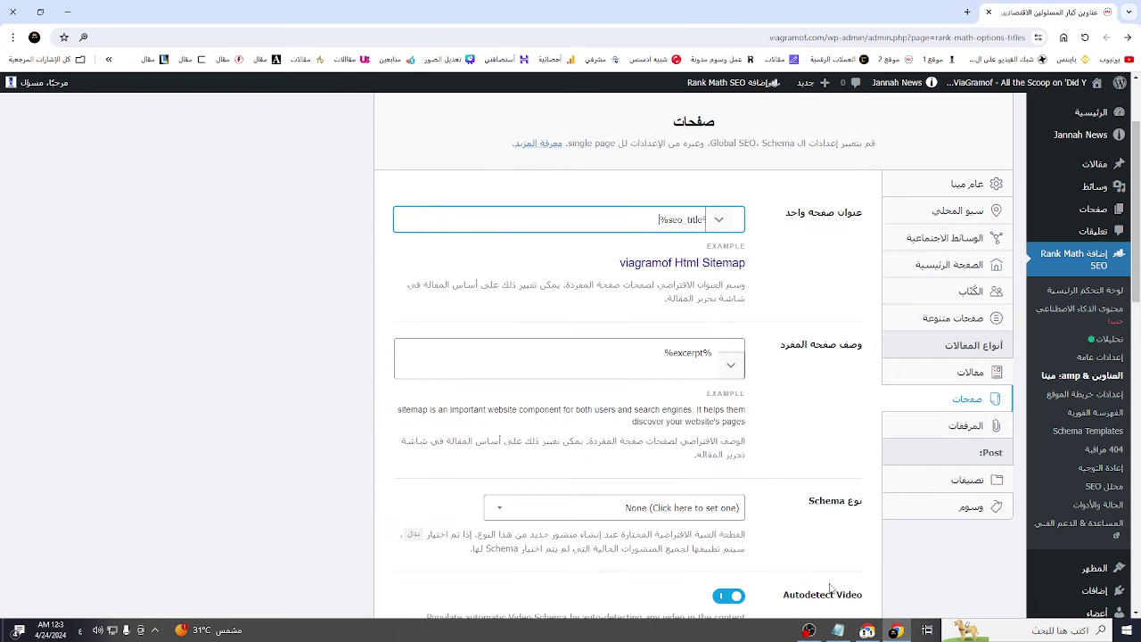
Step: Replace the single page description with %seo_description% copied from the Notepad note
left_click(838, 630)
left_click(787, 290)
double_click(838, 290)
key("ctrl+c")
left_click(800, 198)
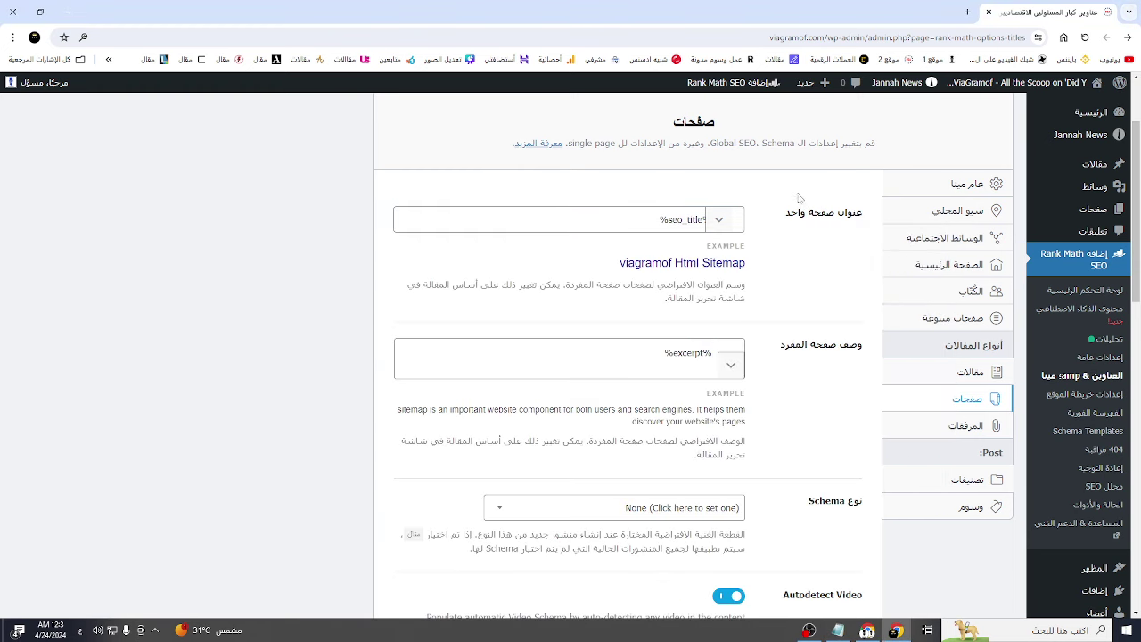
left_click(690, 347)
key("ctrl+a")
key("ctrl+v")
Step: Set the default Schema type for pages to مقال (Article) and the article type to مقال إخباري (news article)
scroll(810, 408, "down", 2)
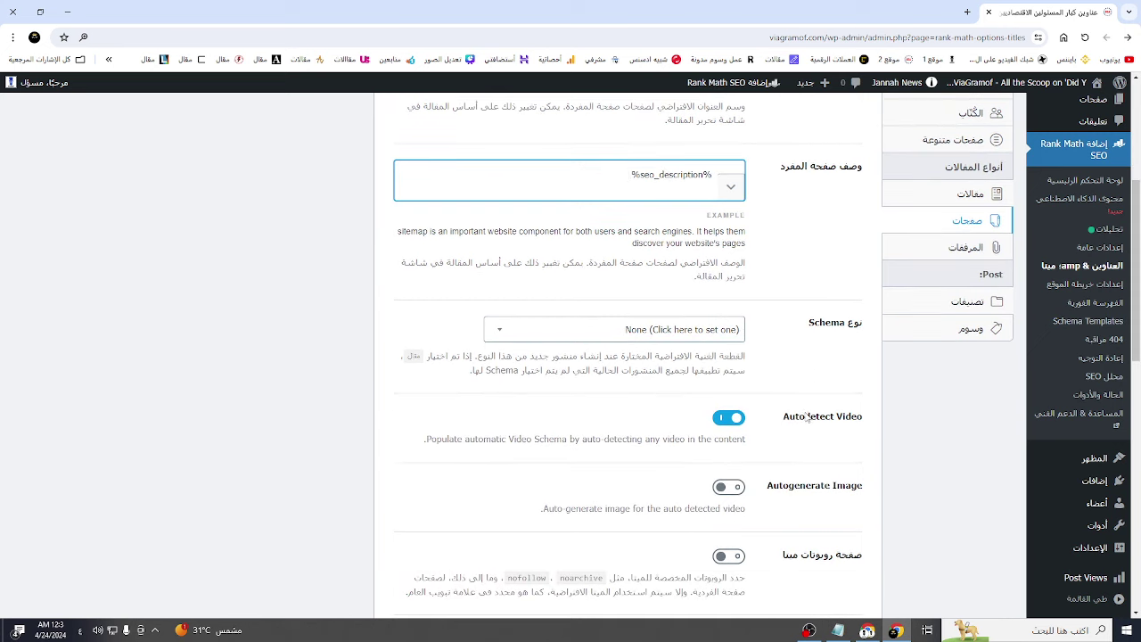
left_click(726, 330)
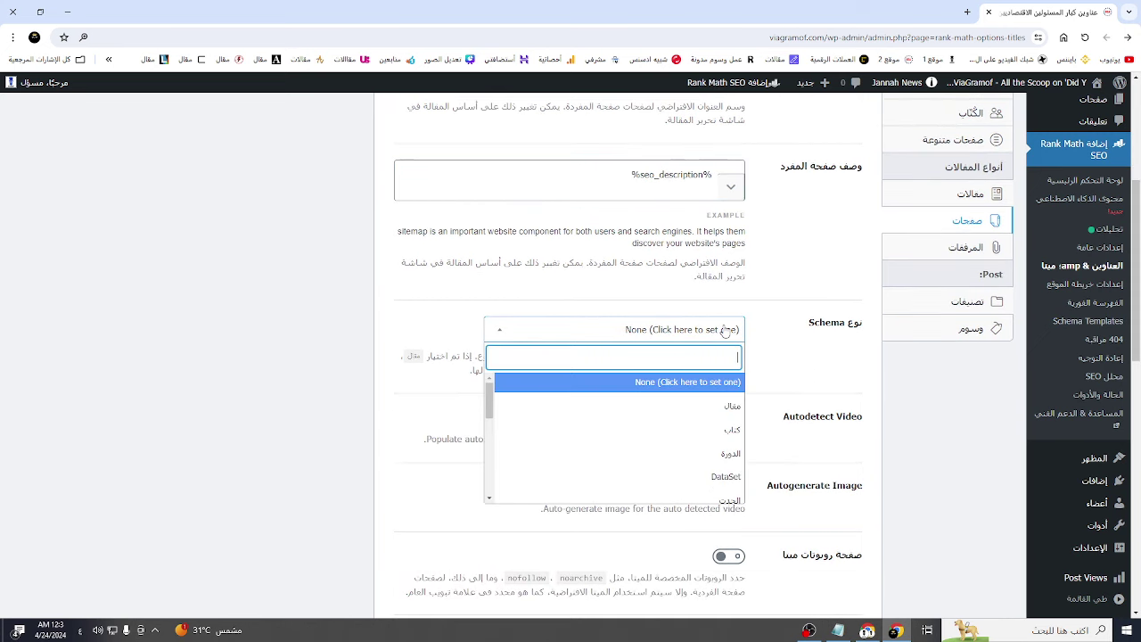
left_click(722, 408)
scroll(749, 418, "down", 2)
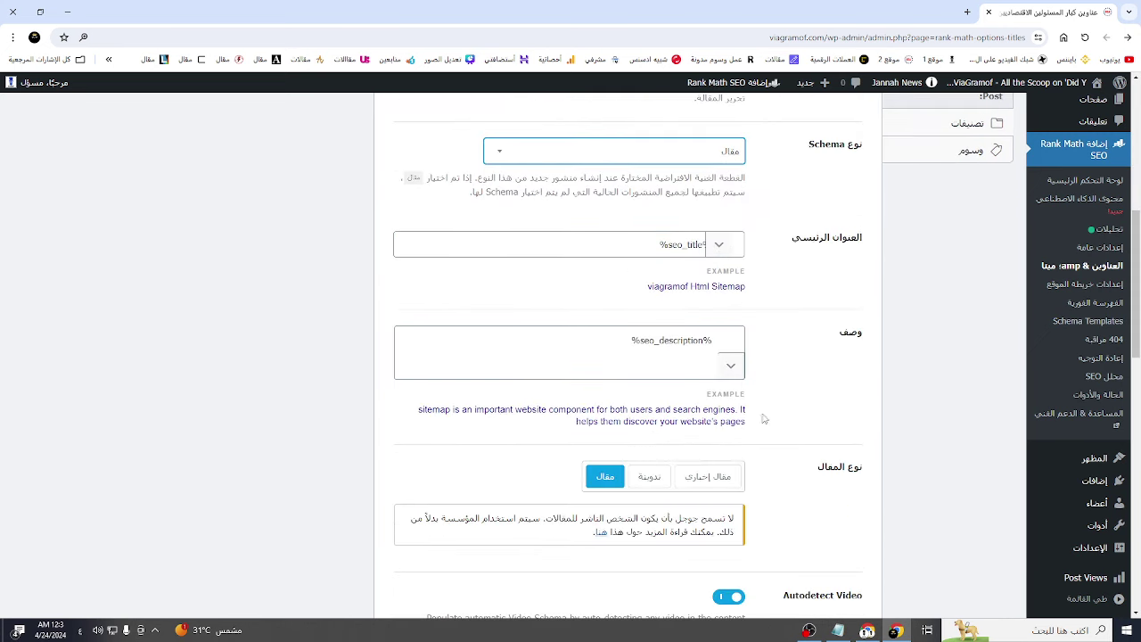
scroll(773, 422, "down", 2)
left_click(718, 305)
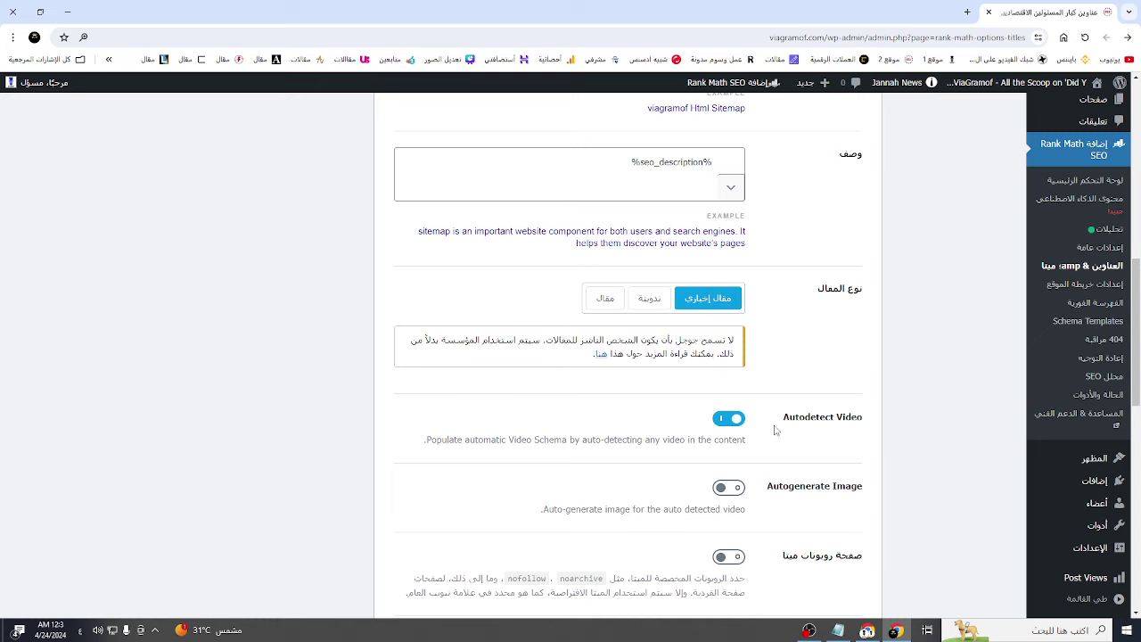
Step: Set the link suggestion titles for pages to كلمات مفتاحية مركزة (focus keywords)
scroll(774, 419, "down", 2)
scroll(774, 433, "down", 6)
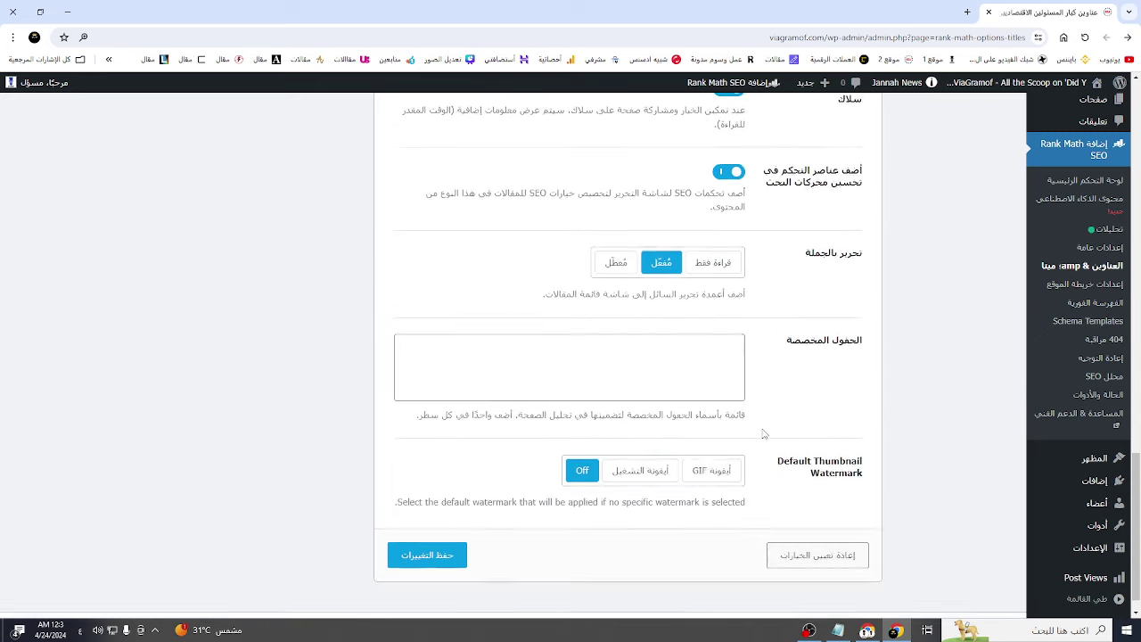
scroll(762, 429, "up", 2)
scroll(762, 430, "up", 4)
left_click(695, 458)
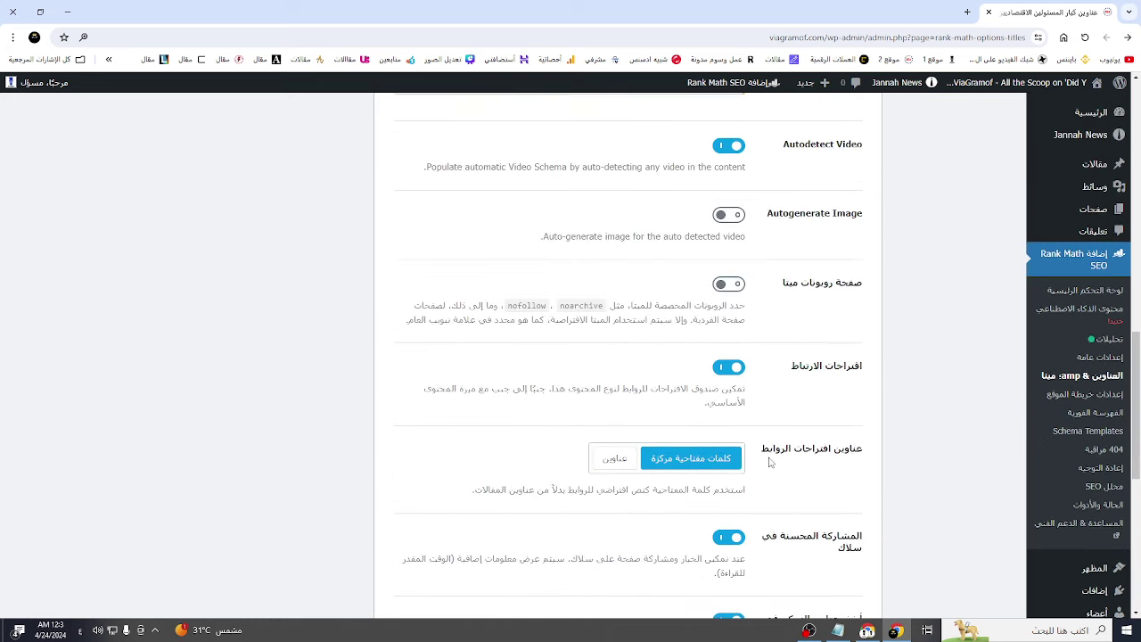
Step: Save the changes to the pages (صفحات) settings
scroll(759, 287, "down", 2)
scroll(643, 296, "down", 2)
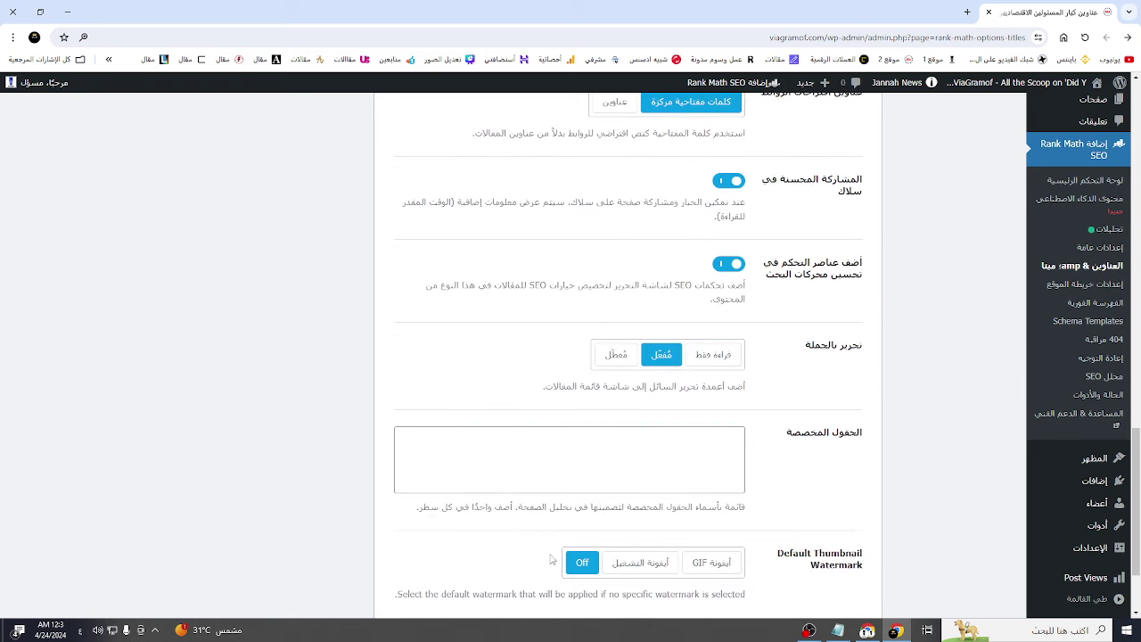
scroll(551, 560, "down", 2)
left_click(445, 531)
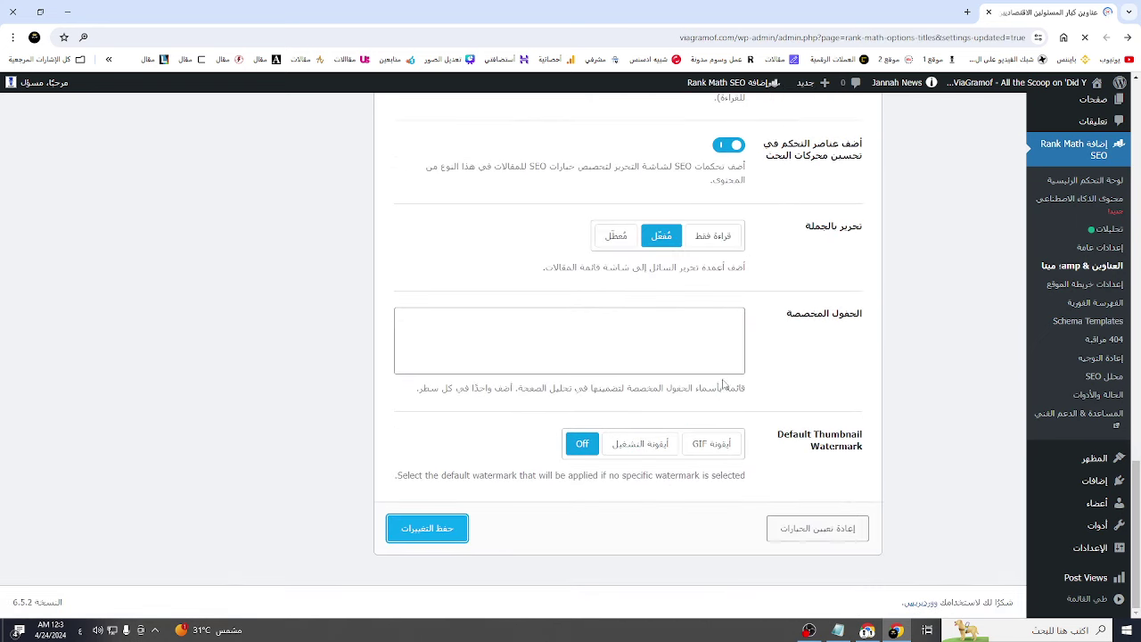
Step: Open the TV category page of the ViaGramof site and view its page source
left_click(1080, 107)
right_click(675, 78)
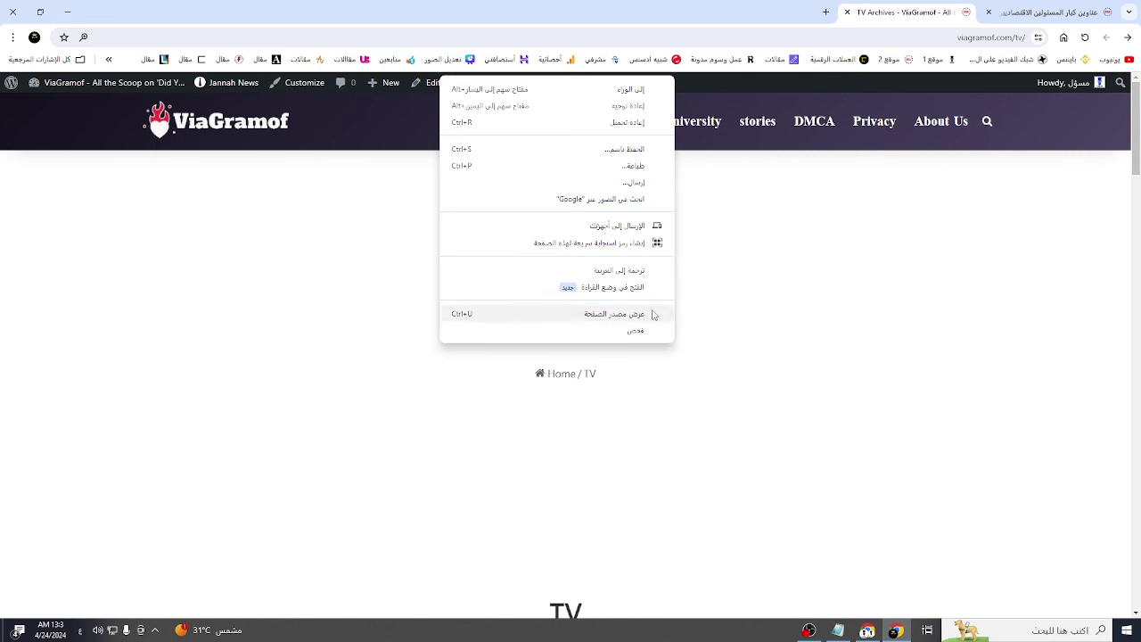
left_click(656, 313)
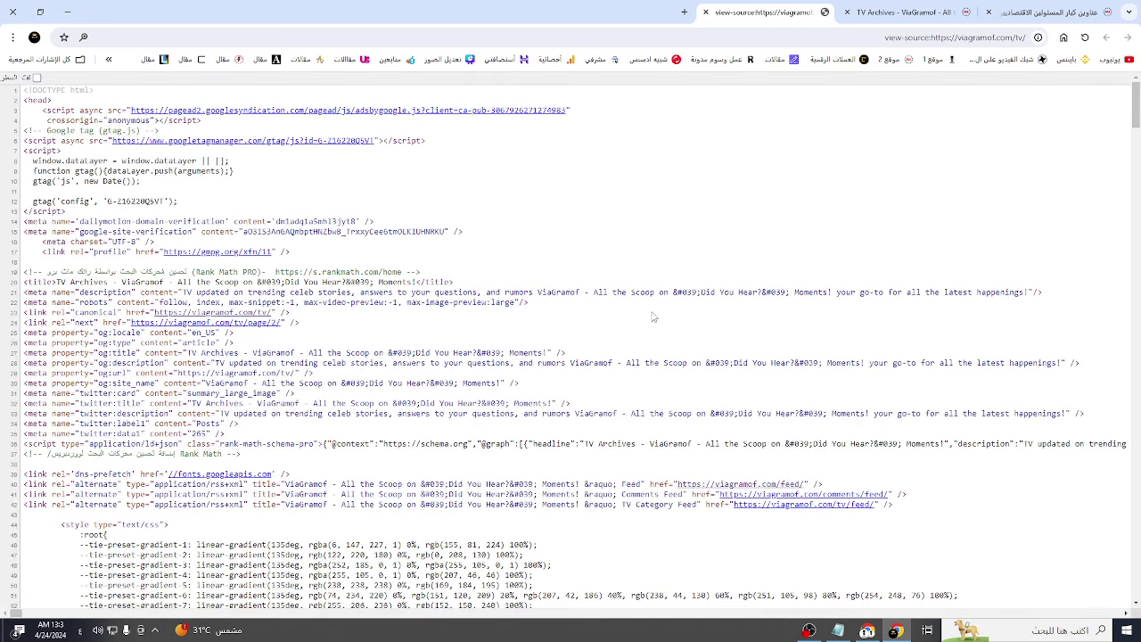
Step: Copy the site name portion, starting at "ViaGramof", from the source's title tag and search Google for it in a new tab
left_click_drag(54, 282, 419, 281)
left_click(159, 286)
left_click_drag(121, 282, 416, 281)
key("ctrl+c")
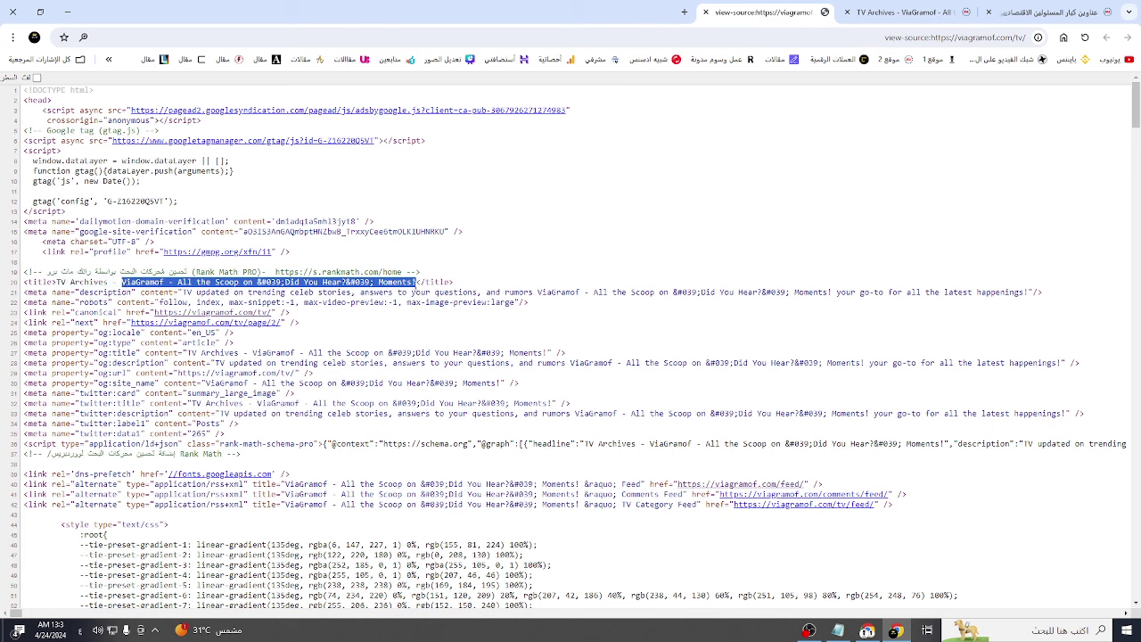
left_click(683, 12)
key("ctrl+v")
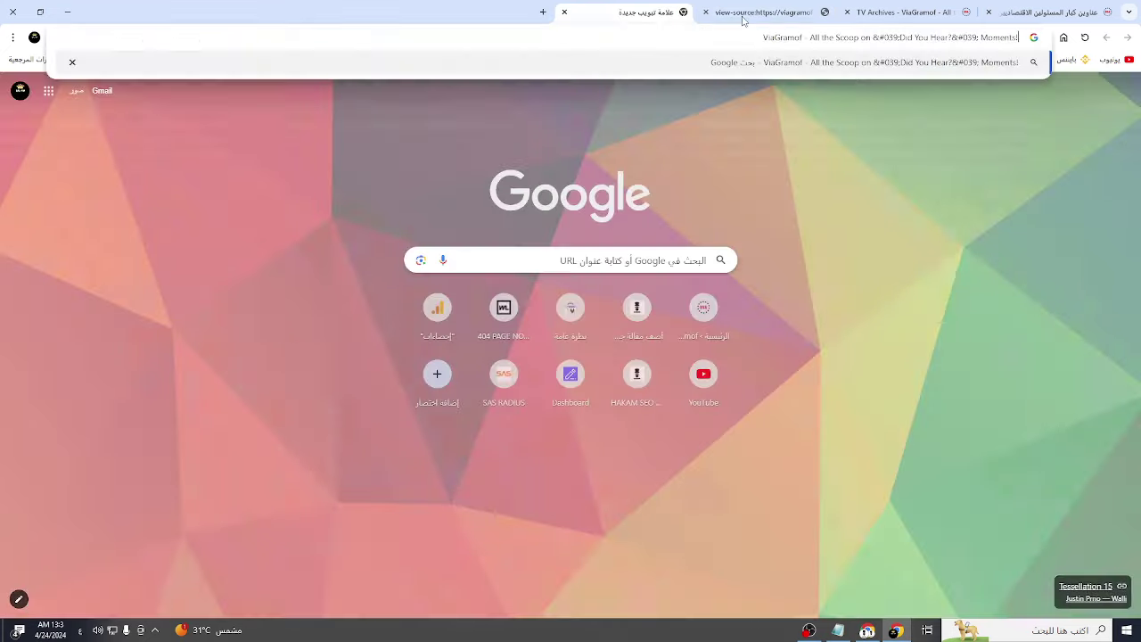
Step: Compare the TV page's title tag in the source with the titles and descriptions in the site's Google results
left_click(765, 12)
left_click(82, 292)
left_click_drag(68, 282, 415, 282)
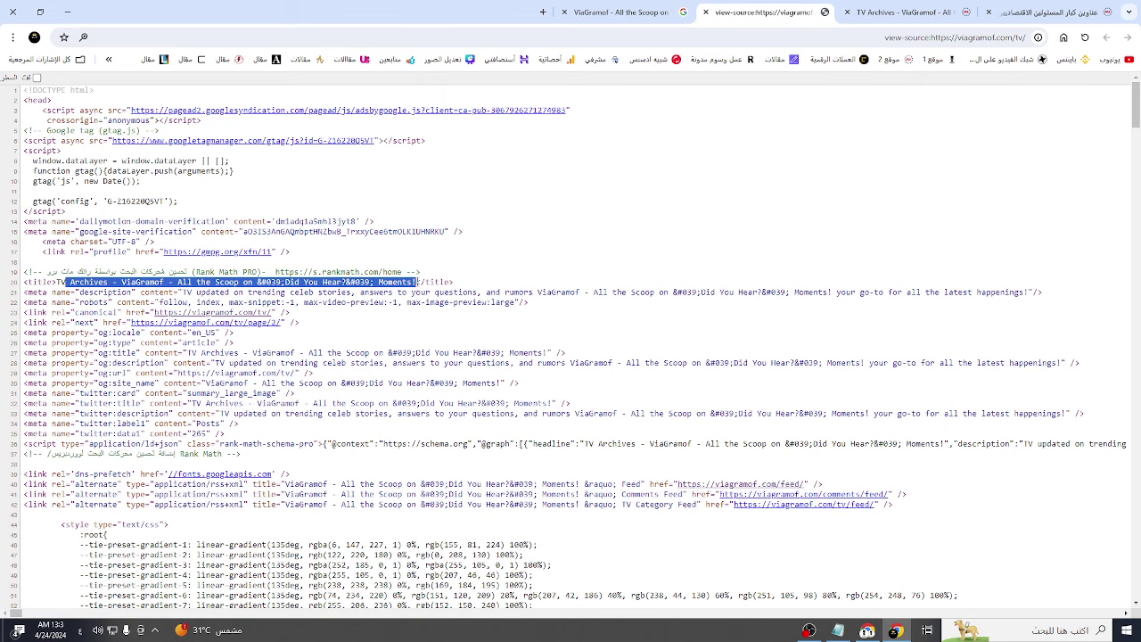
left_click(575, 10)
scroll(803, 357, "down", 2)
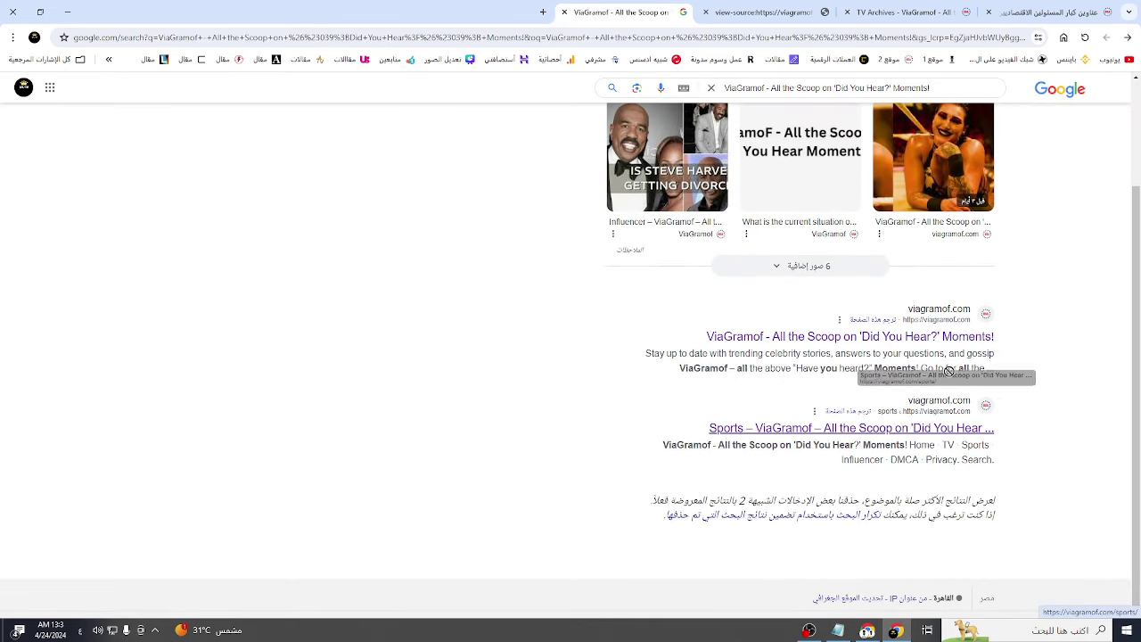
left_click_drag(949, 370, 989, 356)
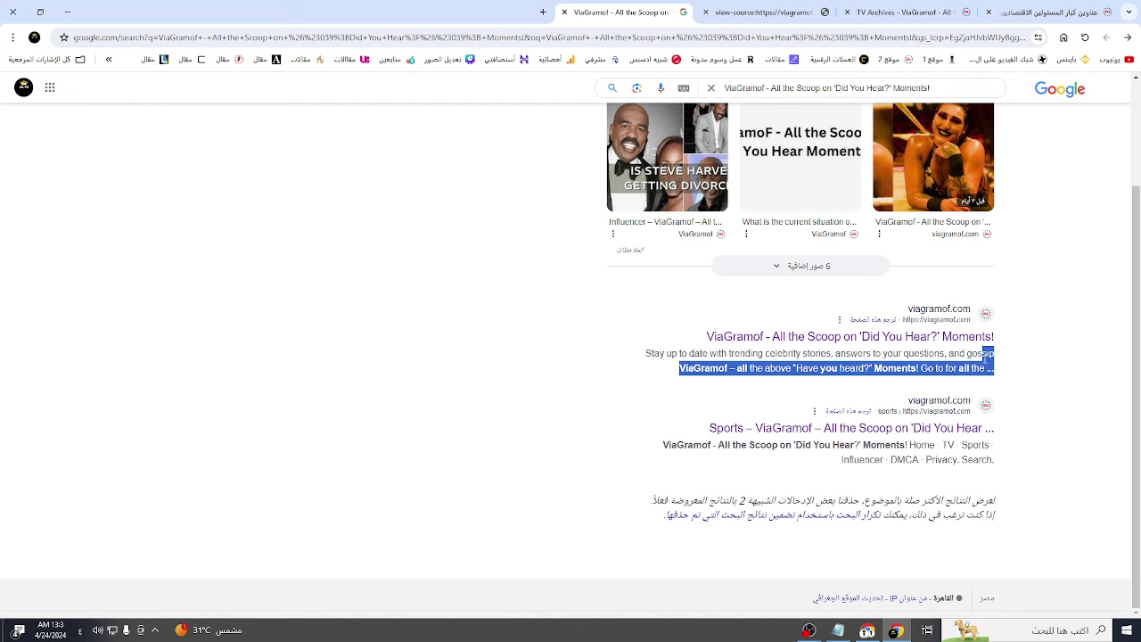
left_click(762, 11)
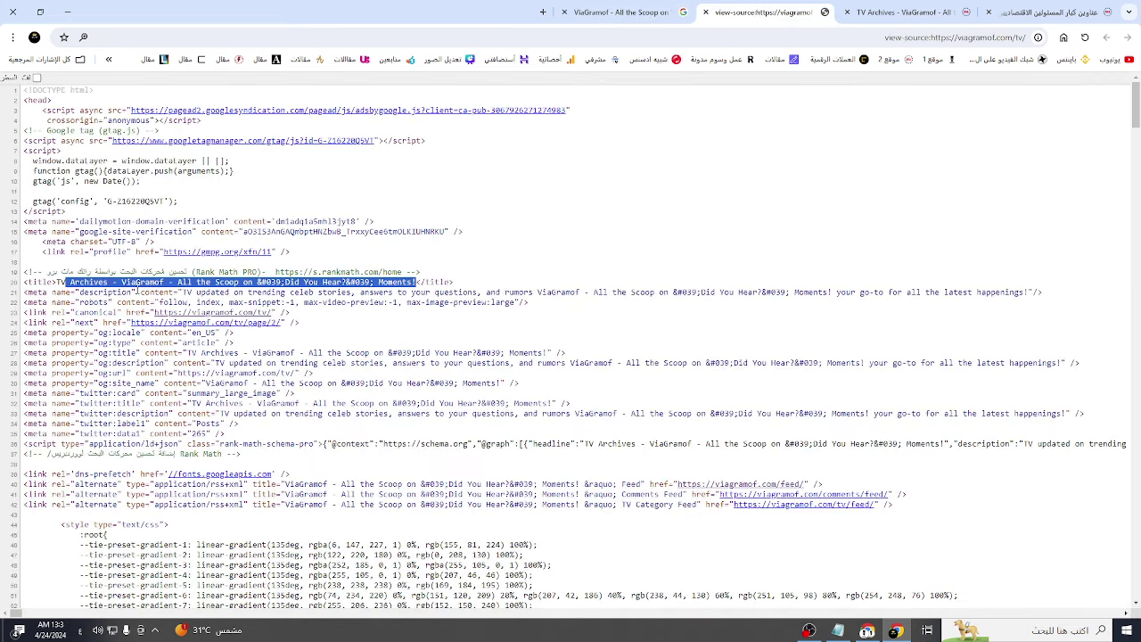
triple_click(61, 282)
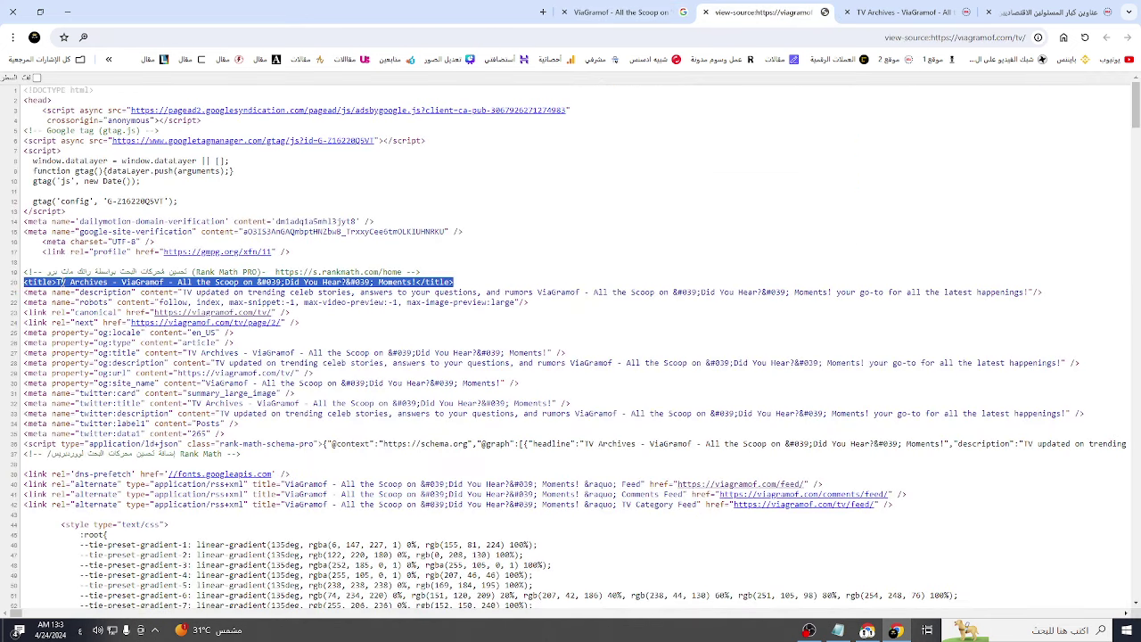
left_click(624, 12)
Step: From the TV category page, open the article "Where is Kyle Marisa Roth from? Who was Kyle Marisa Roth?" and view its page source
left_click(900, 12)
left_click(764, 12)
left_click(900, 11)
scroll(583, 453, "down", 6)
left_click(606, 219)
scroll(589, 303, "down", 3)
right_click(610, 306)
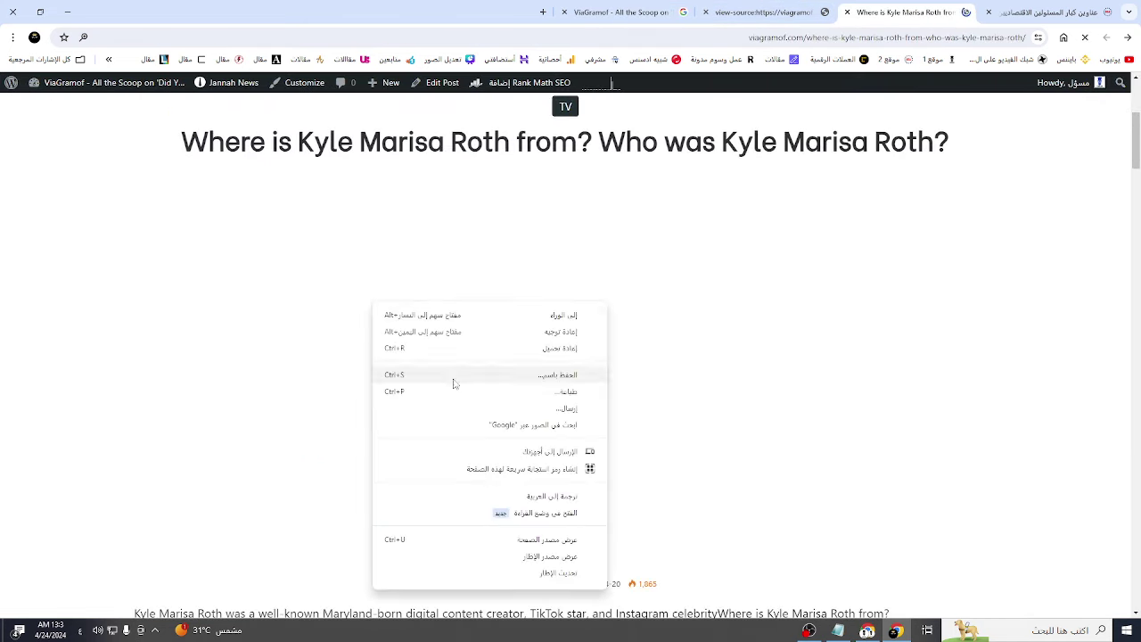
left_click(560, 542)
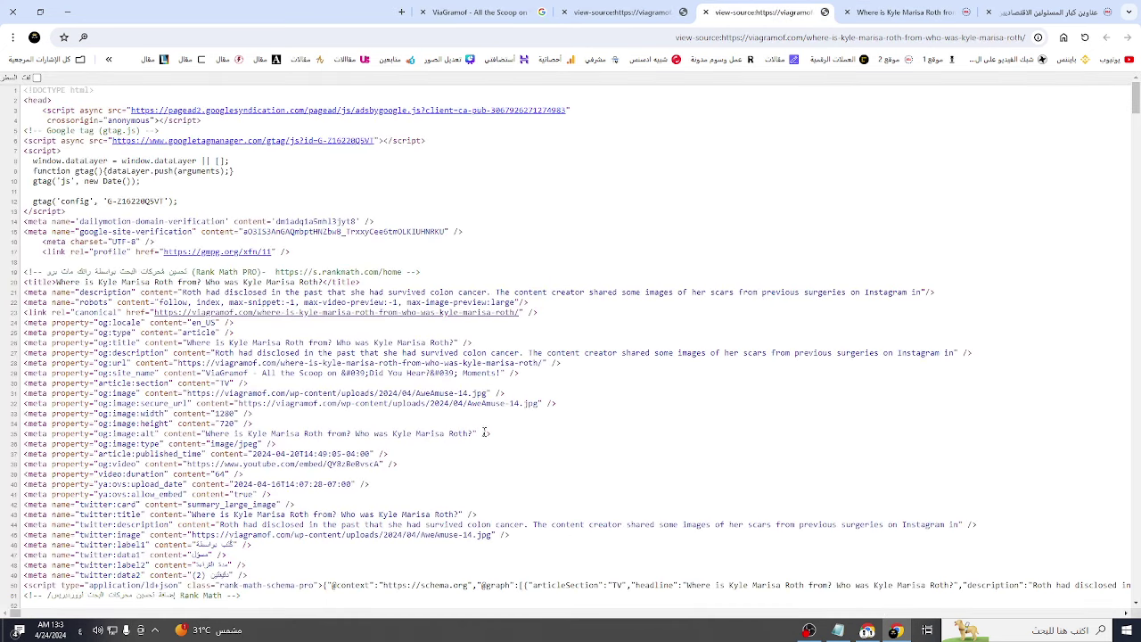
Step: Examine the title, description, image URL and whole Rank Math meta block in the article's source
left_click_drag(57, 282, 312, 284)
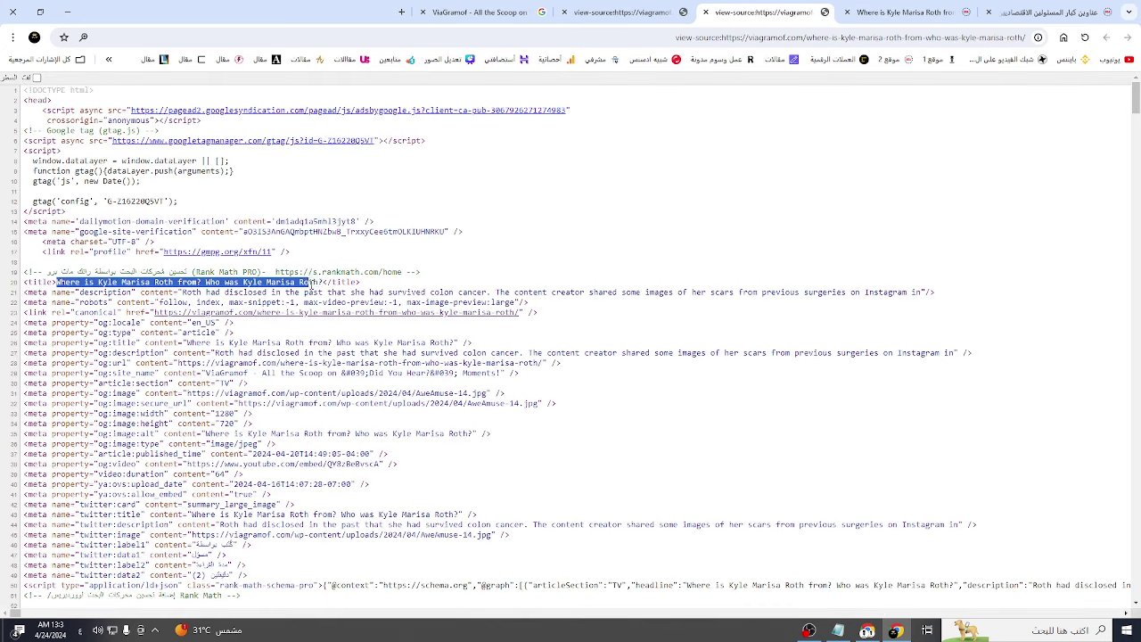
left_click_drag(182, 295, 942, 297)
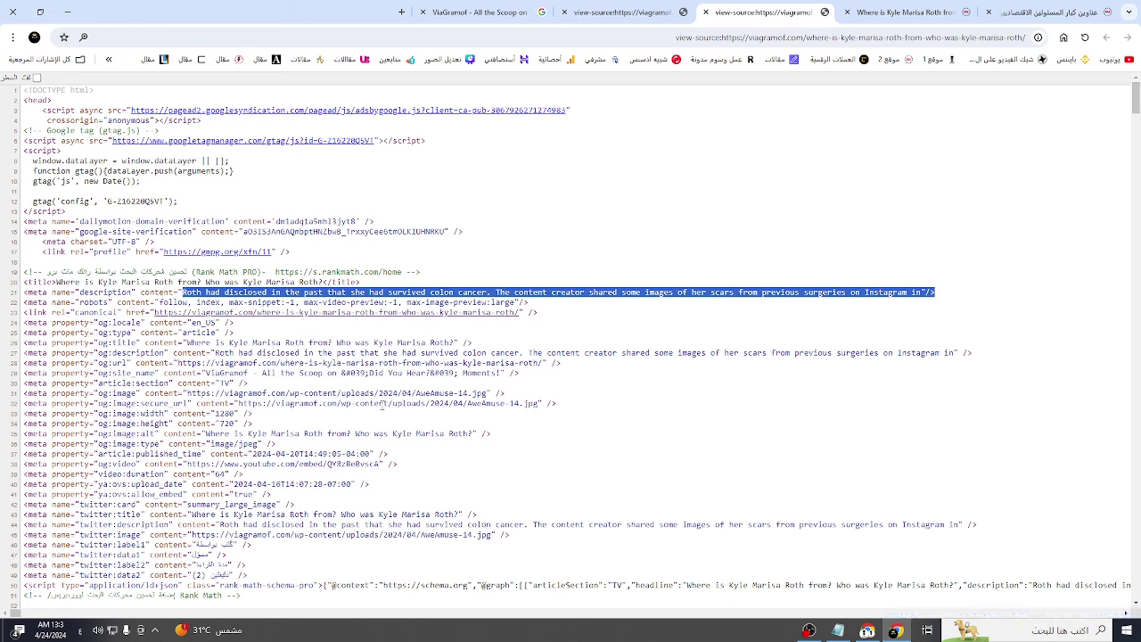
left_click_drag(539, 402, 238, 403)
scroll(299, 426, "down", 1)
scroll(299, 425, "down", 1)
left_click_drag(250, 449, 11, 157)
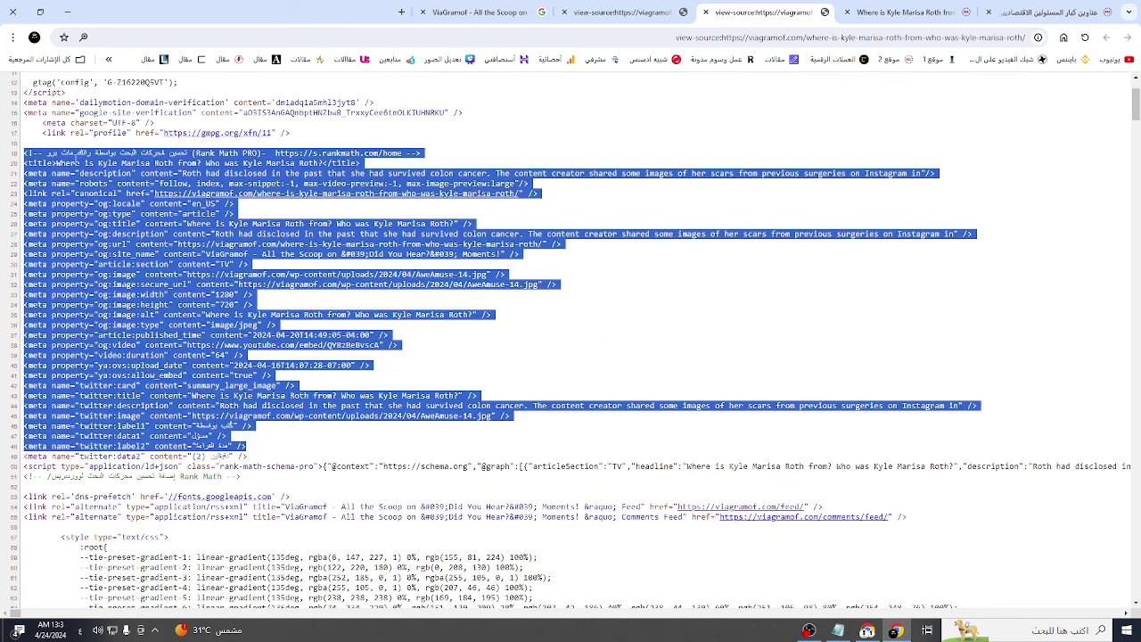
Step: From the ViaGramof home page, search Google for "Tuition fees at the University of Ottawa in Canada range from 12,000 to 25,000 US dollars annually"
left_click(1050, 11)
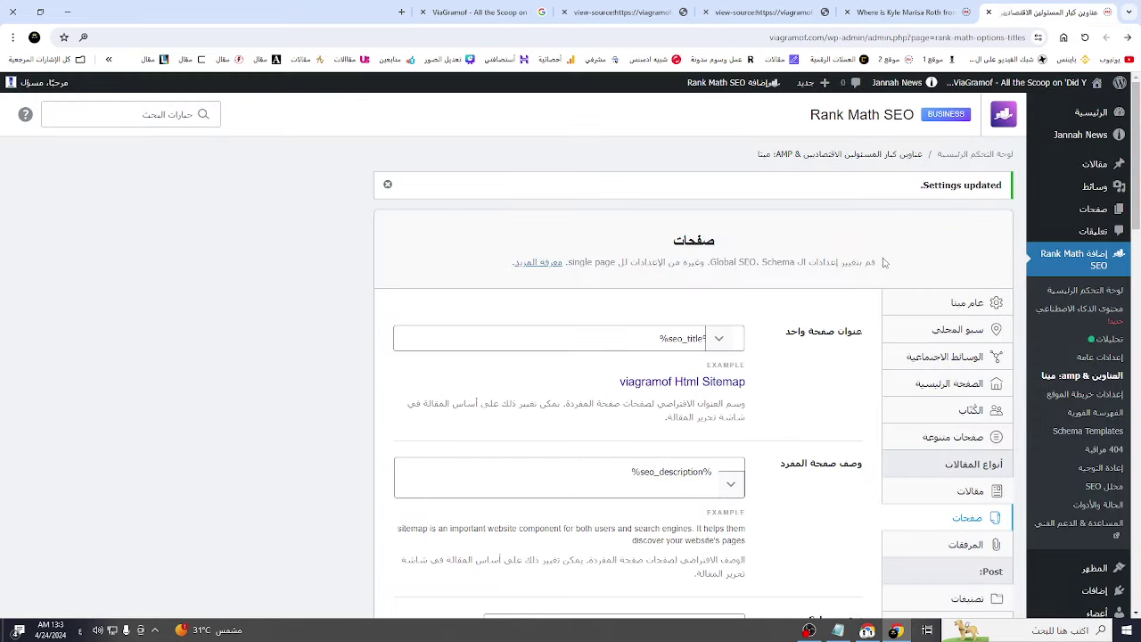
left_click(907, 9)
scroll(561, 249, "up", 3)
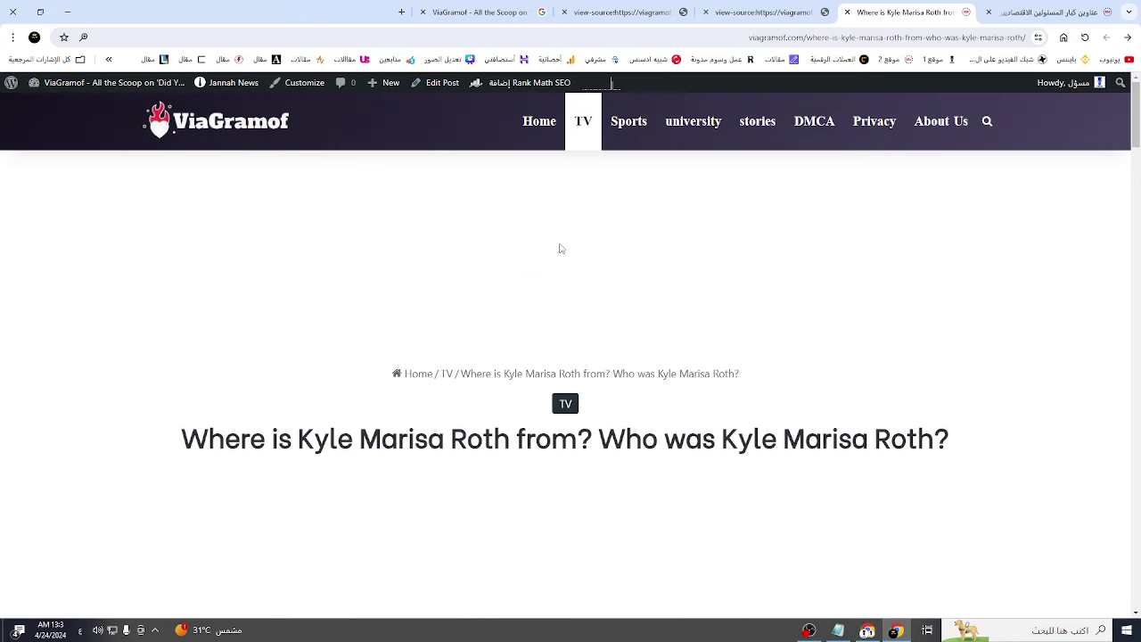
left_click(266, 129)
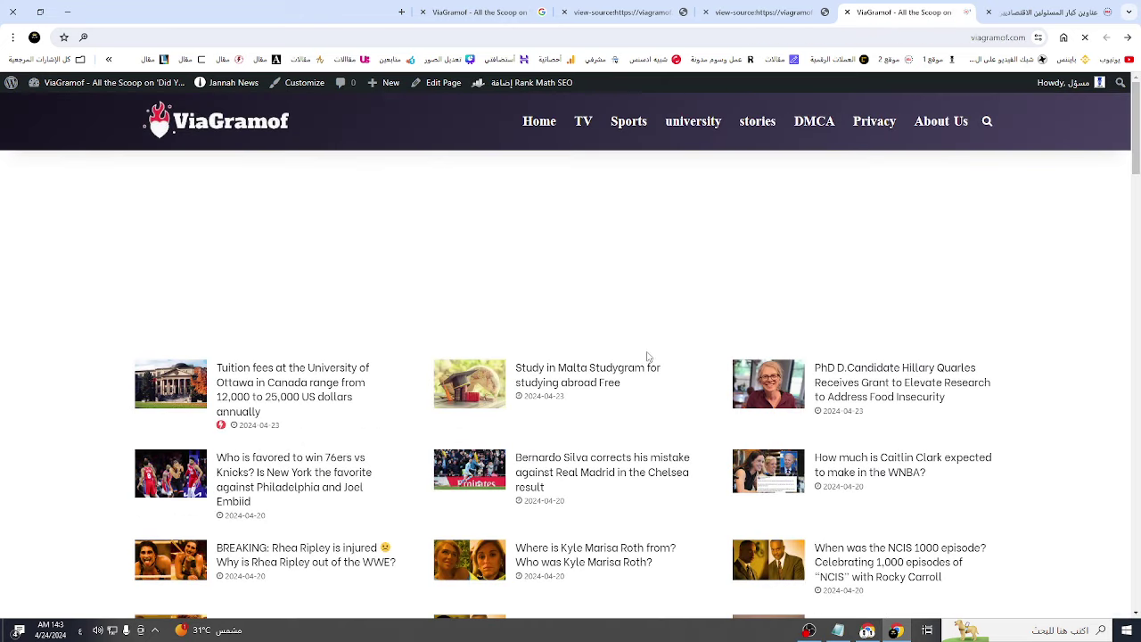
triple_click(390, 402)
right_click(389, 404)
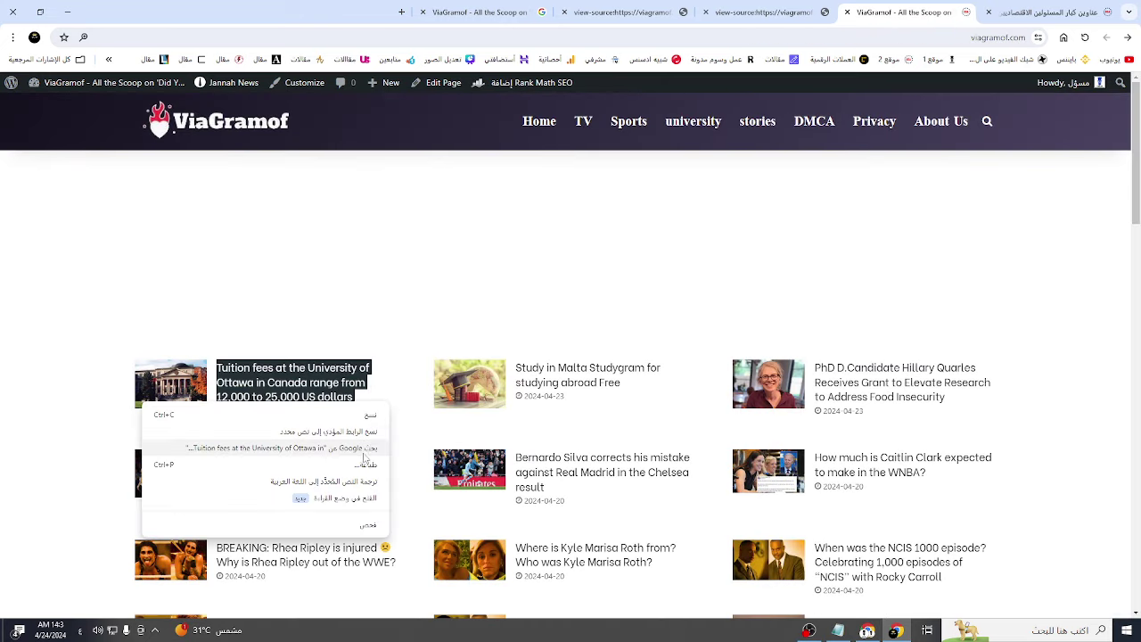
left_click(368, 449)
scroll(584, 396, "down", 2)
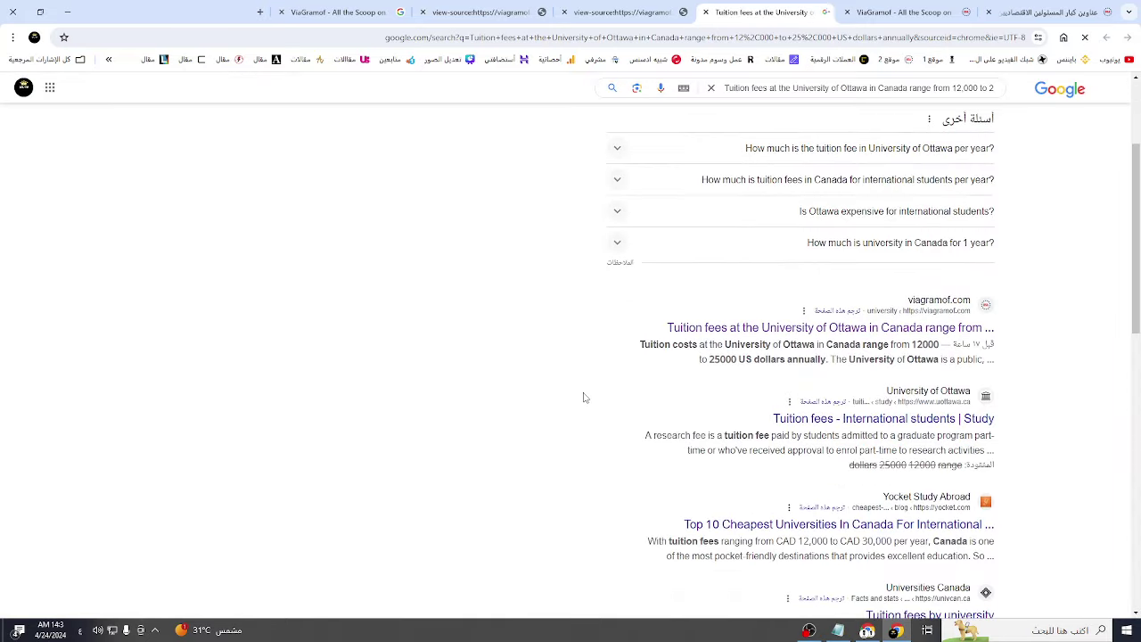
Step: Compare viagramof.com's search listing for the Ottawa tuition article with the University of Ottawa's listing
scroll(584, 398, "up", 2)
left_click_drag(728, 255, 1020, 197)
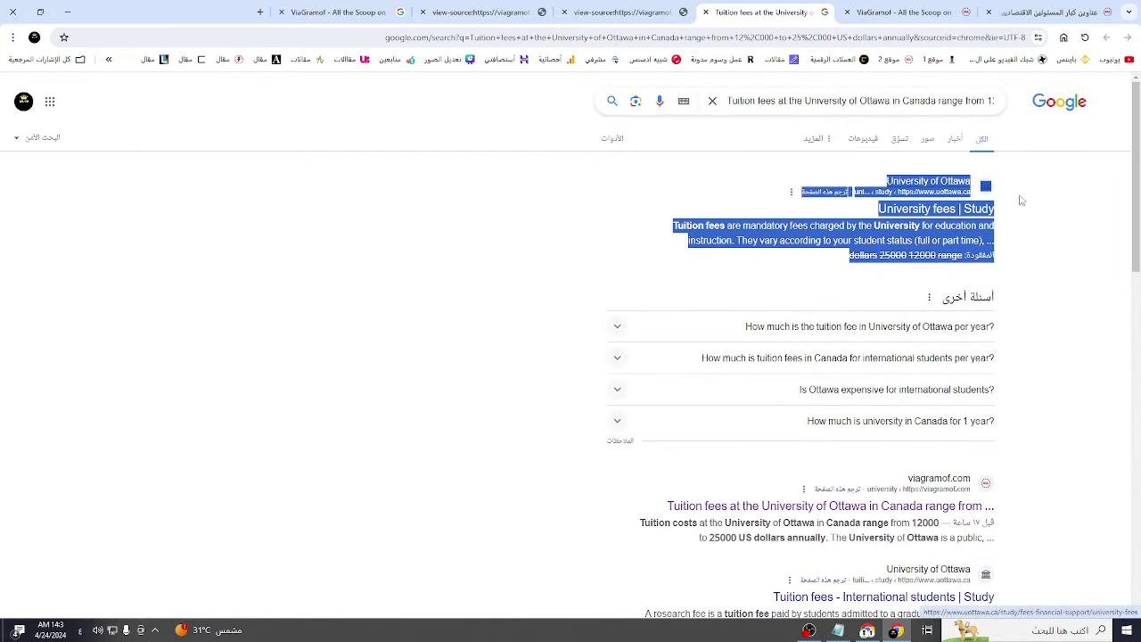
scroll(604, 360, "down", 1)
scroll(604, 360, "down", 2)
left_click_drag(991, 360, 1038, 327)
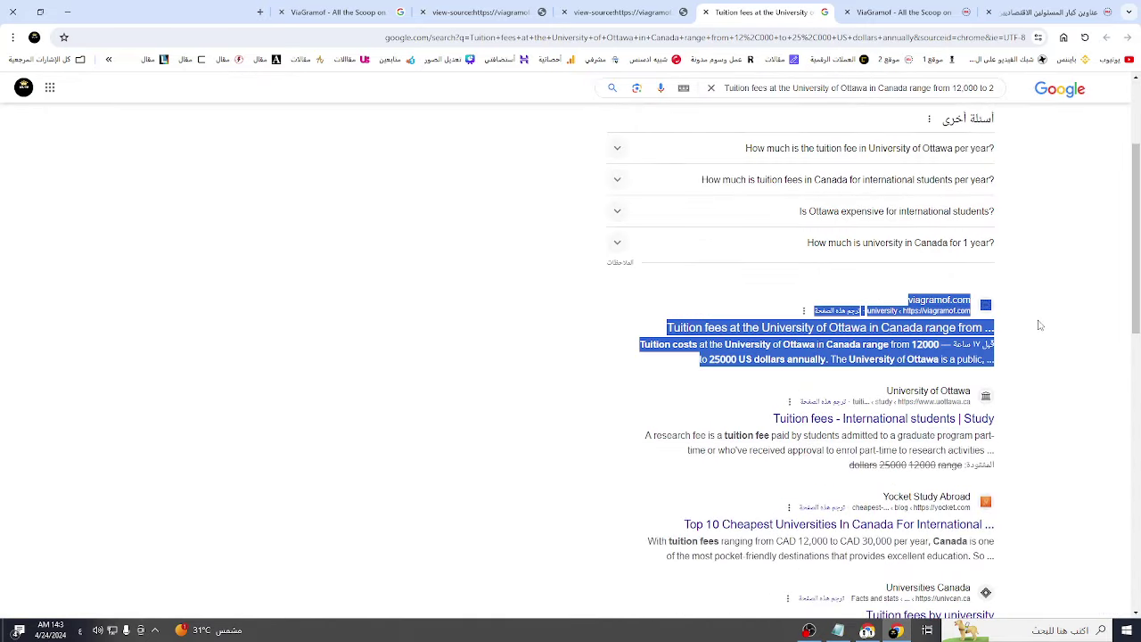
scroll(1034, 321, "up", 2)
Step: Look through the image results for the tuition fees query, and return to the web results with the viagramof.com listing
left_click(927, 139)
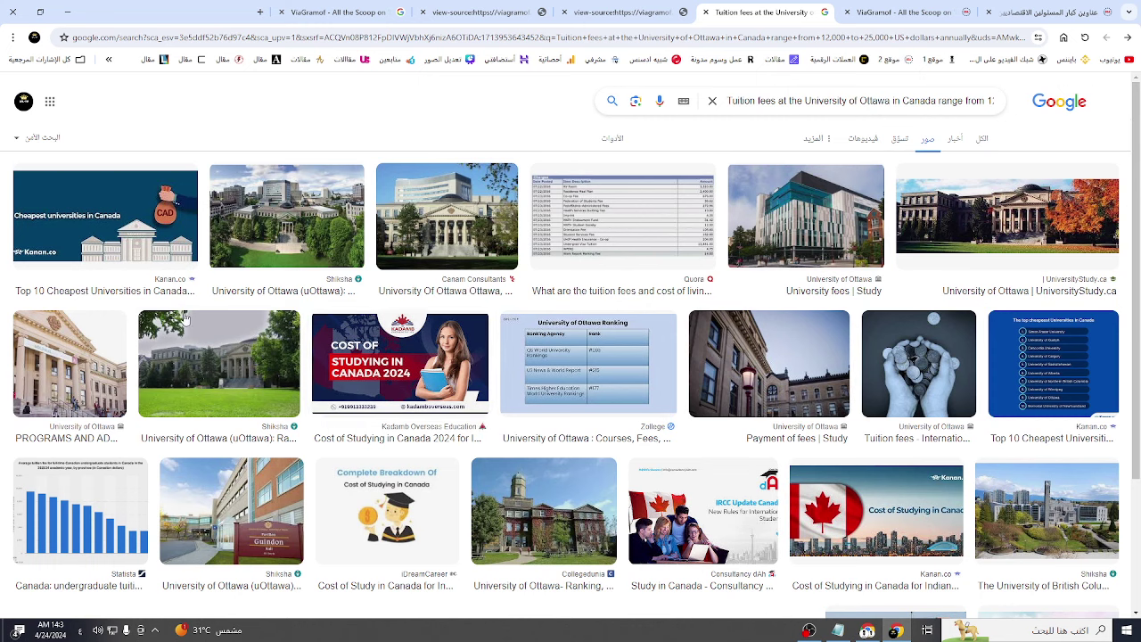
scroll(918, 375, "down", 1)
scroll(1037, 387, "down", 1)
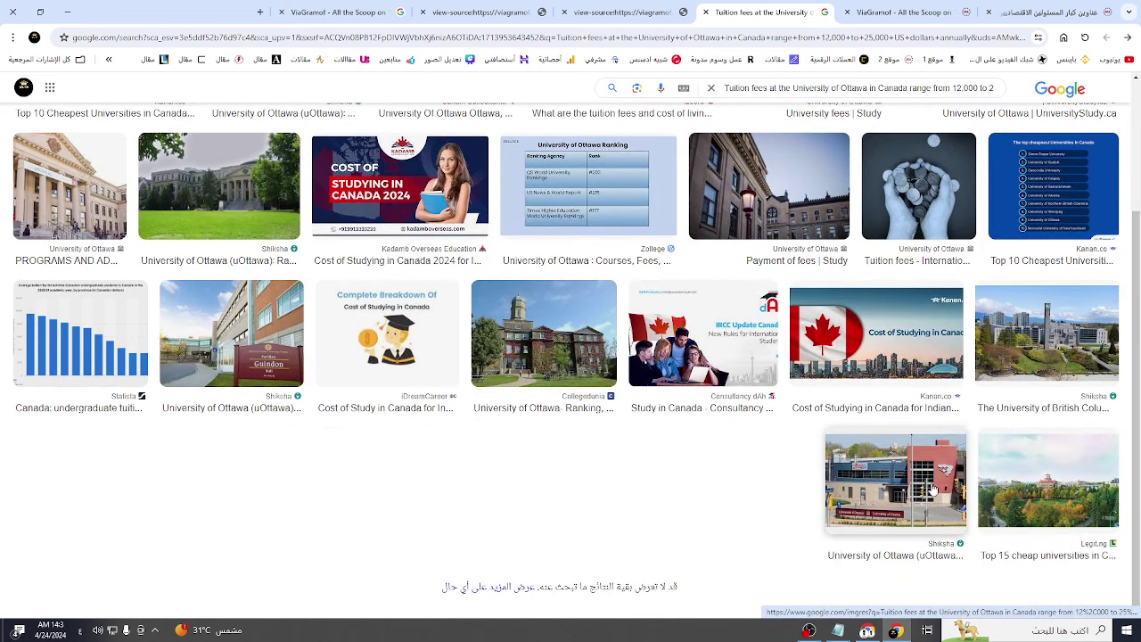
left_click(1127, 37)
scroll(831, 301, "down", 3)
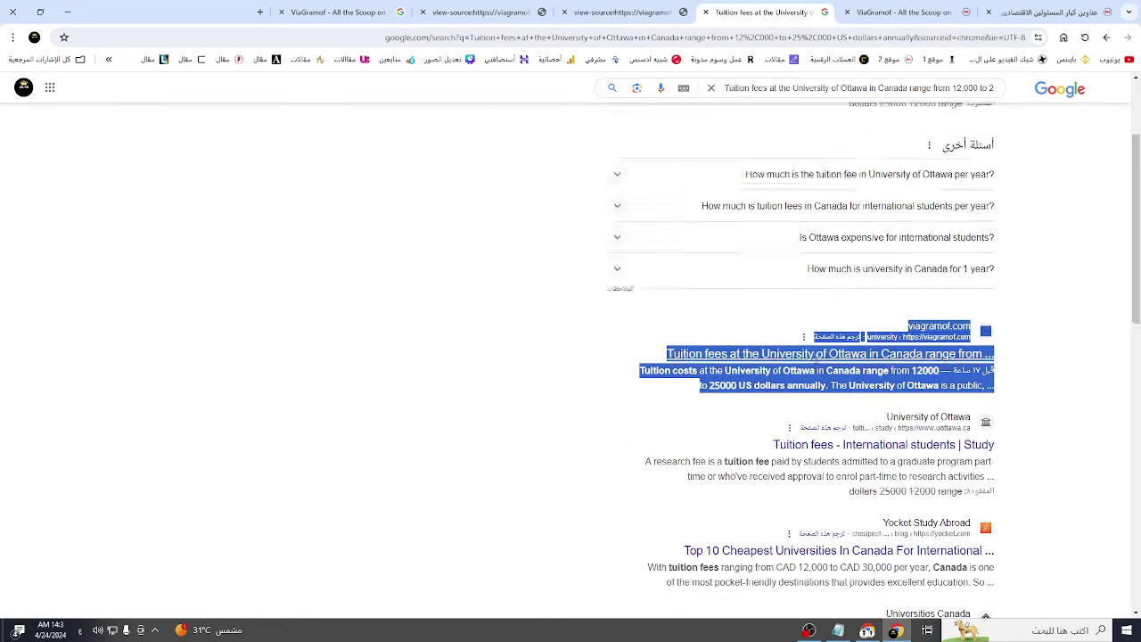
Step: Switch to Rank Math's sitemap settings in WordPress and open the HTML sitemap section
left_click(1052, 11)
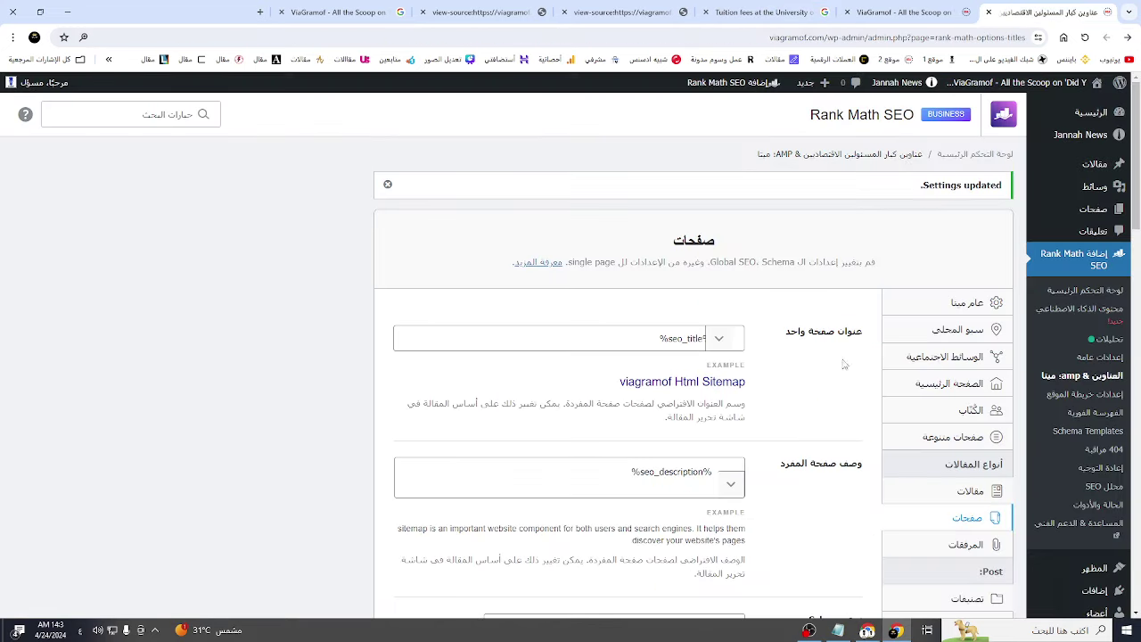
left_click(1079, 394)
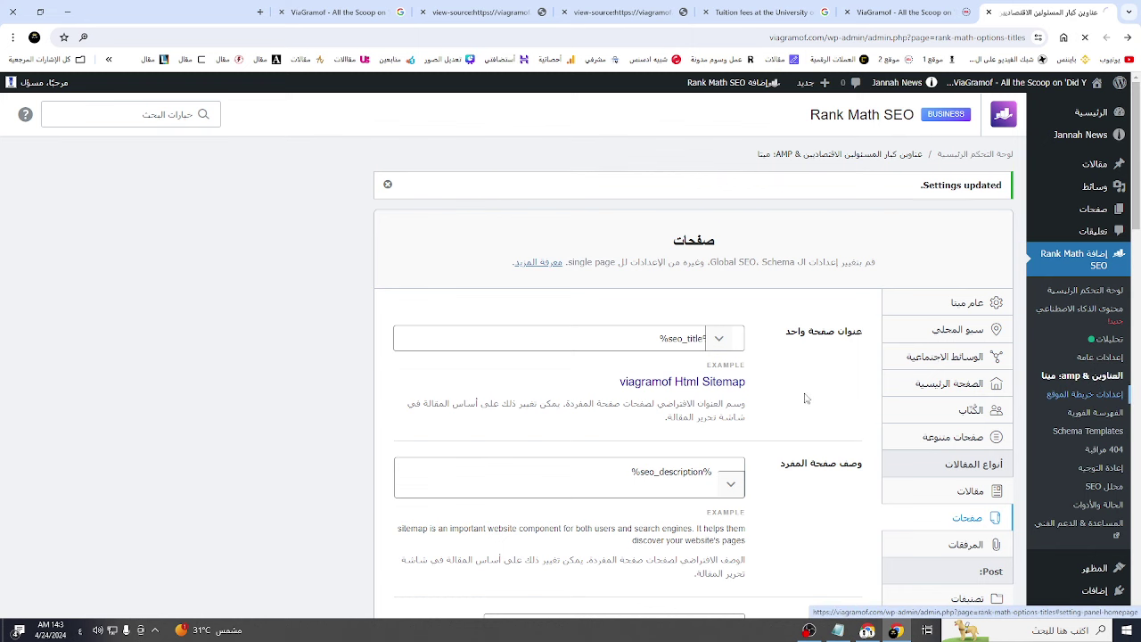
scroll(797, 394, "down", 2)
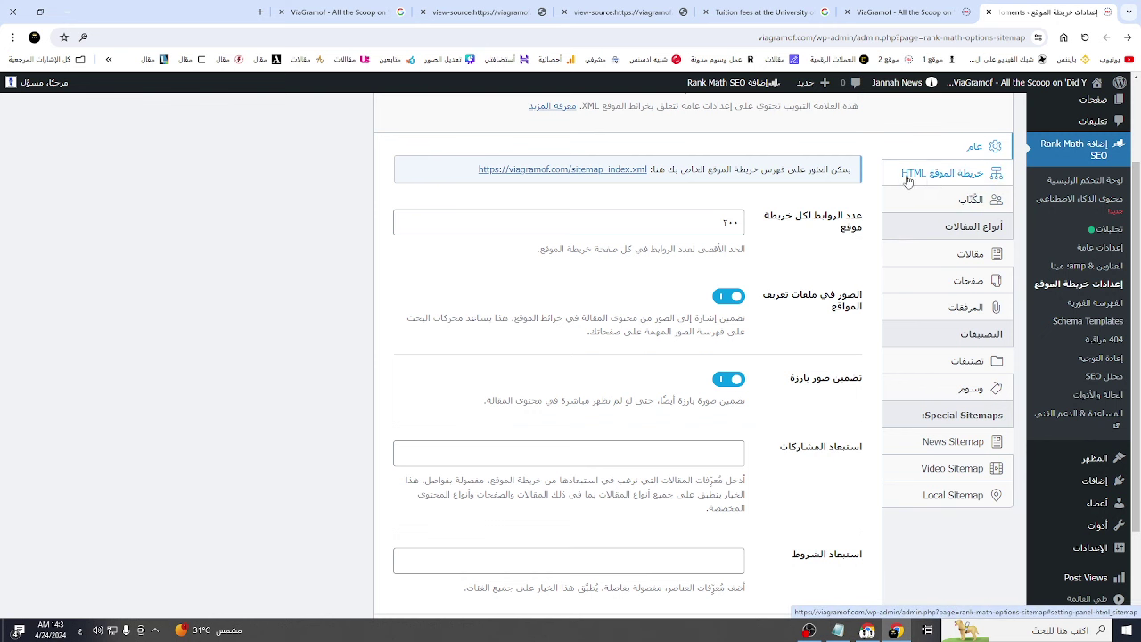
left_click(949, 178)
scroll(787, 303, "up", 1)
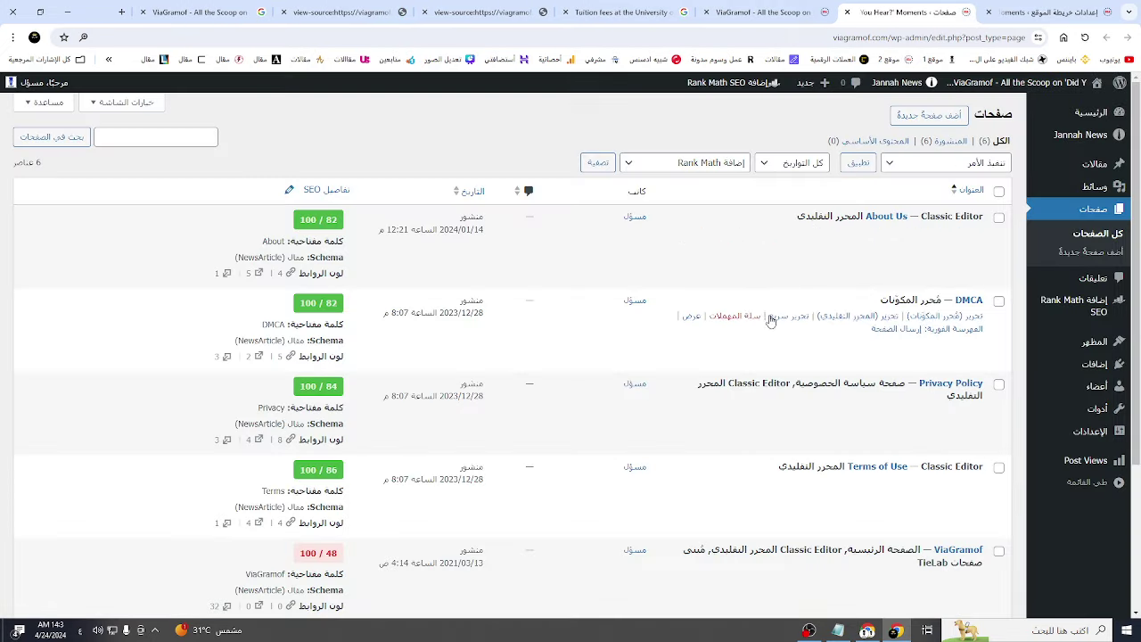
Step: Open the viagramof Html Sitemap page in the classic editor and review its title and body text
scroll(742, 325, "down", 2)
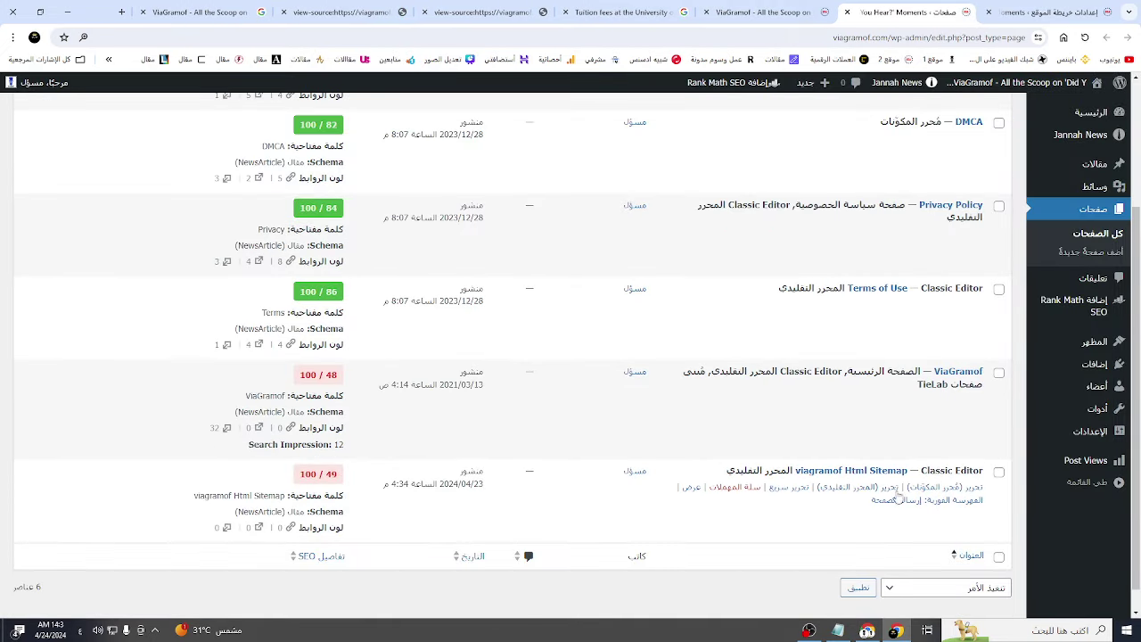
left_click(891, 487)
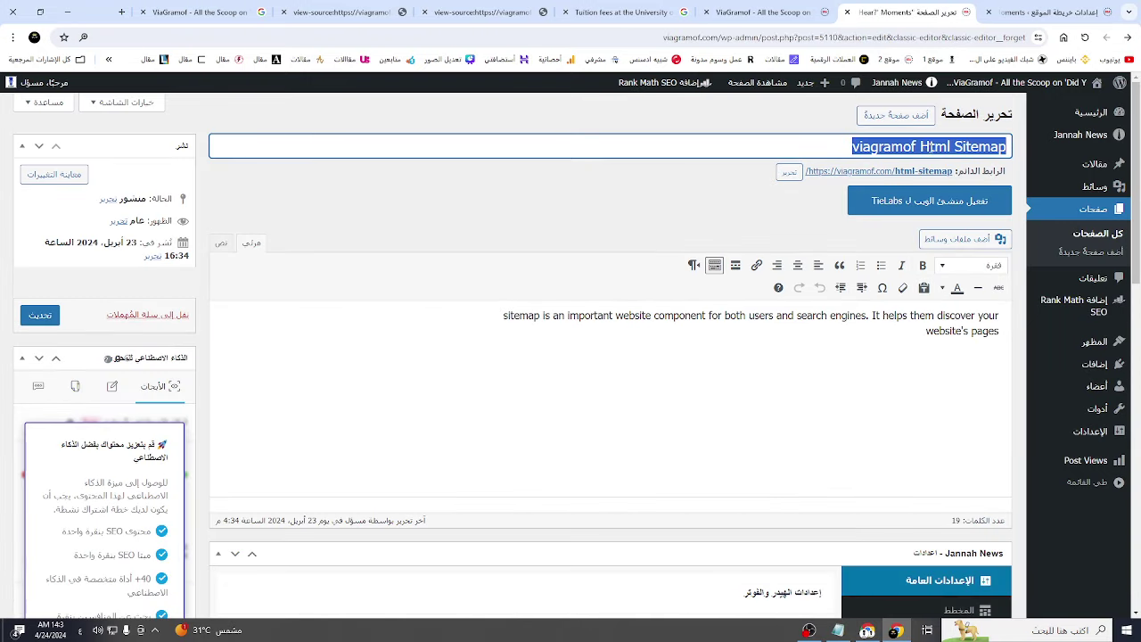
left_click(879, 318)
key("ctrl+a")
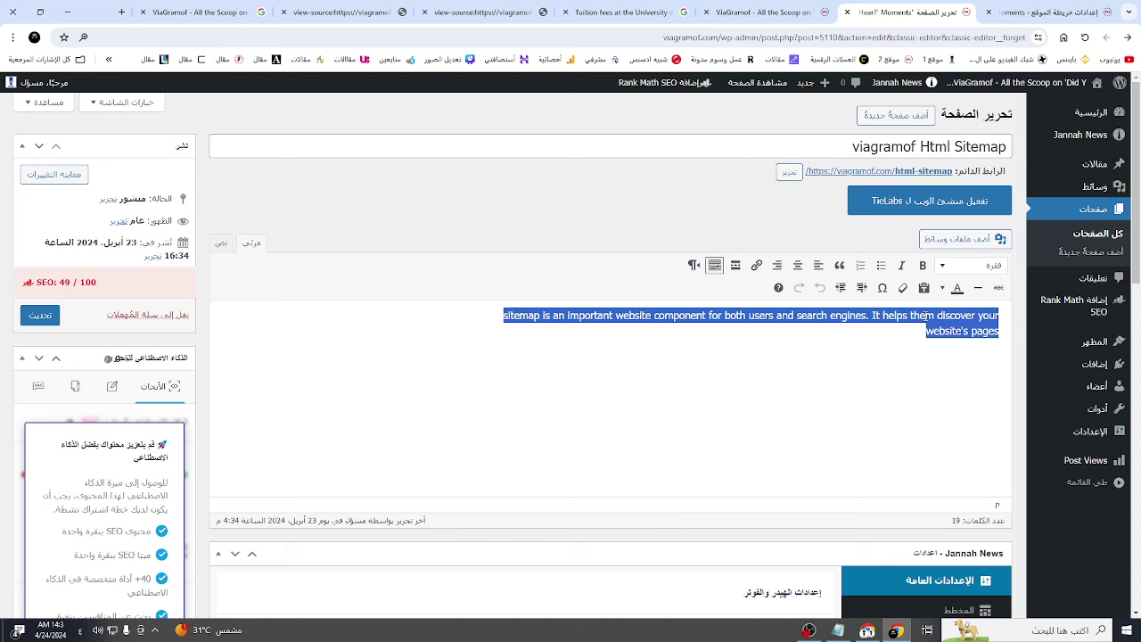
triple_click(935, 146)
triple_click(906, 147)
triple_click(952, 146)
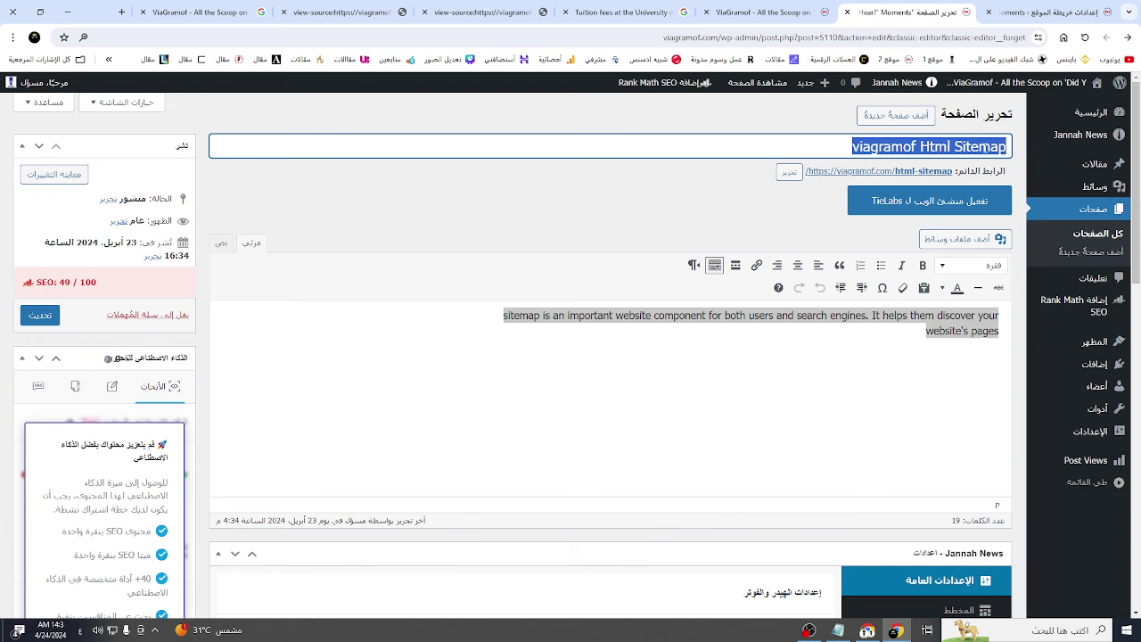
double_click(979, 146)
Step: Check the page's permalink in the Rank Math snippet editor, and close it
scroll(838, 400, "down", 10)
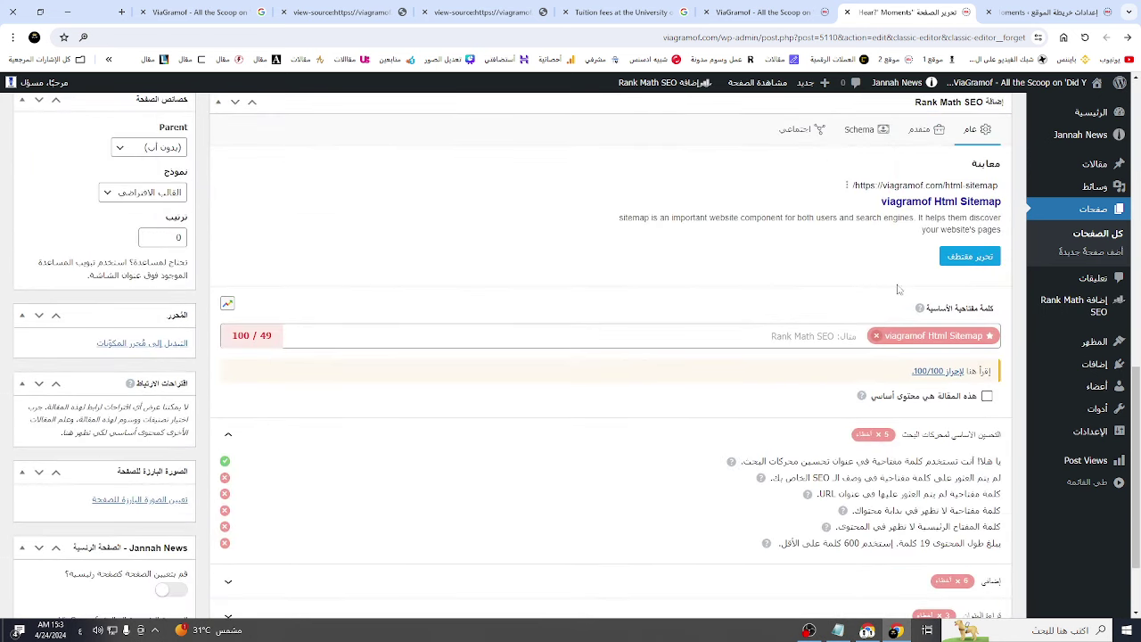
left_click(975, 257)
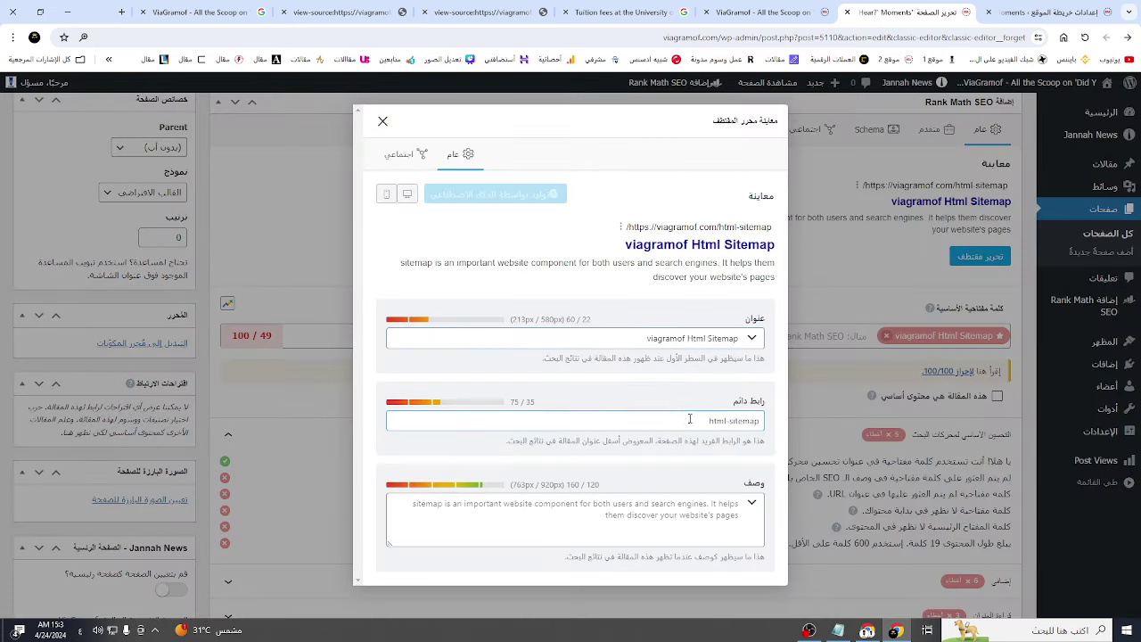
left_click_drag(689, 418, 785, 425)
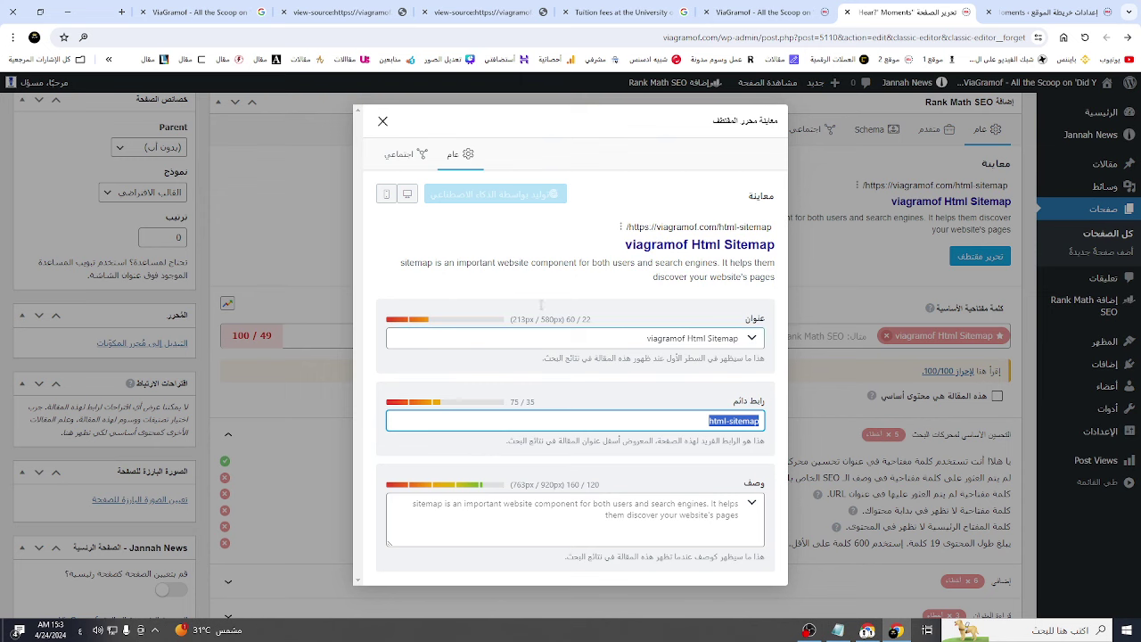
left_click(383, 121)
Step: Update the viagramof Html Sitemap page and open its published version from the permalink
scroll(389, 191, "up", 8)
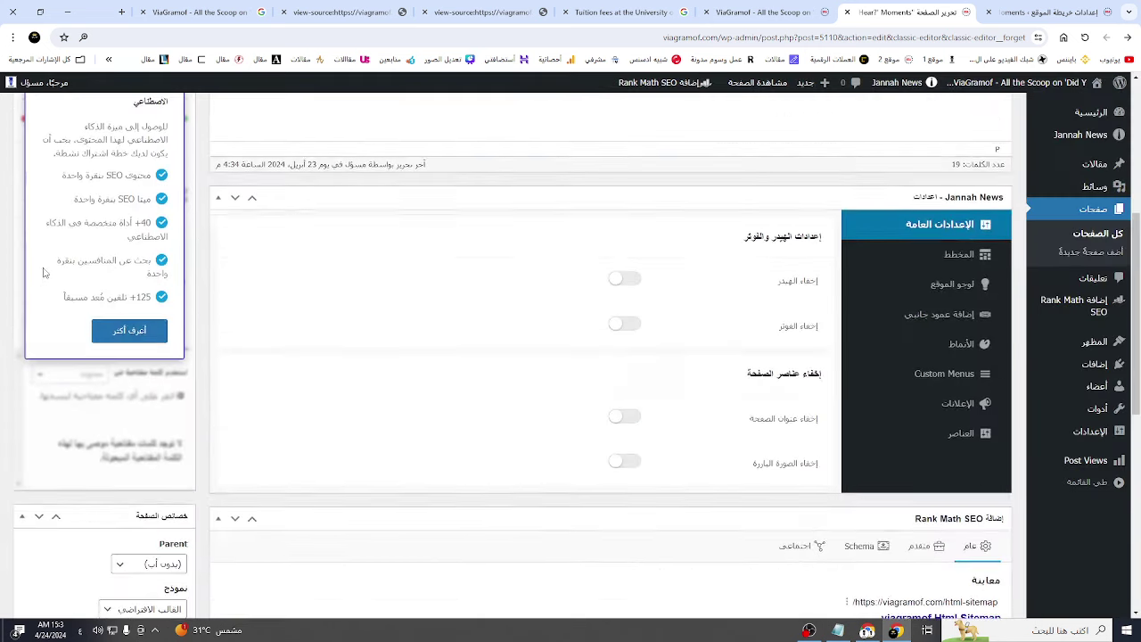
left_click(758, 11)
left_click(900, 11)
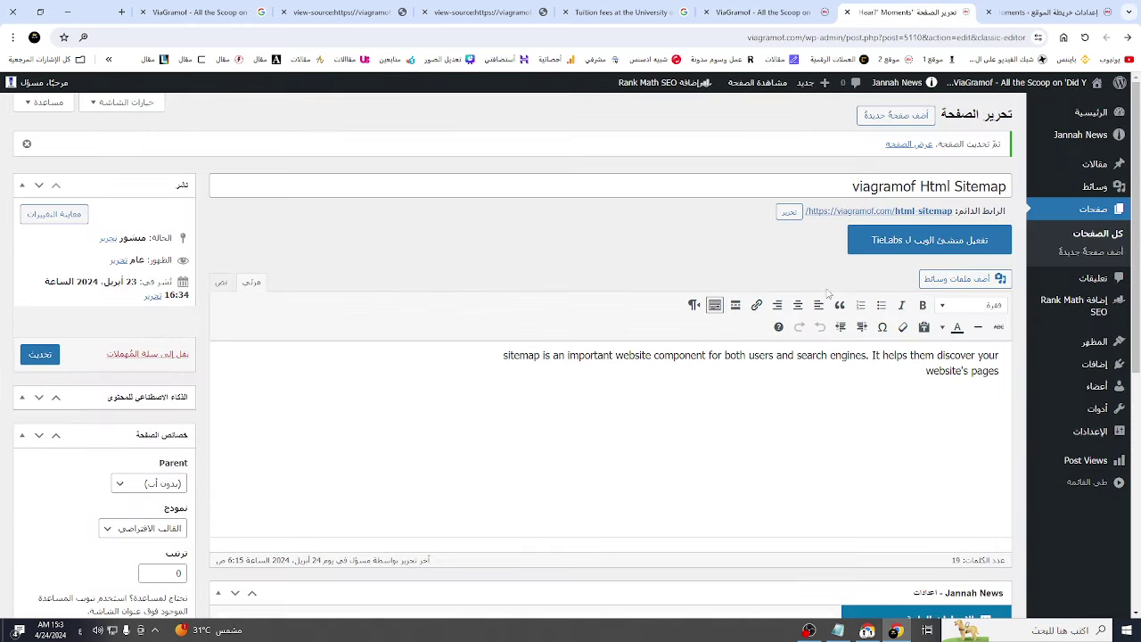
left_click(879, 212)
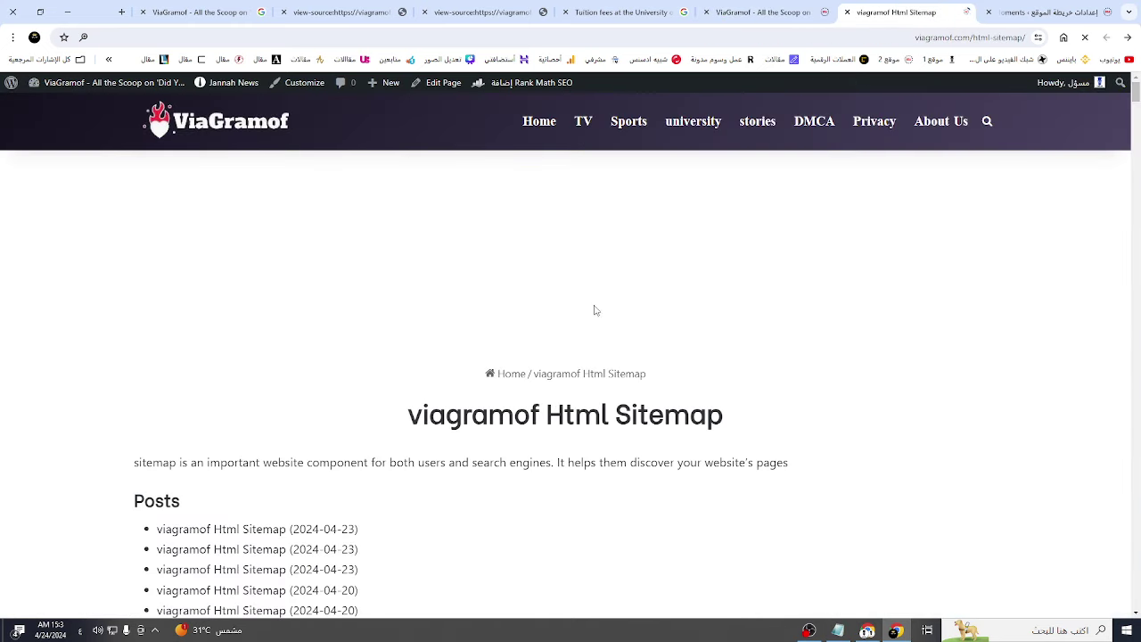
Step: Examine the titles and dates listed under Posts on the published HTML sitemap page
scroll(552, 330, "down", 3)
left_click_drag(365, 495, 163, 140)
scroll(535, 401, "down", 1)
scroll(440, 387, "down", 4)
left_click_drag(362, 464, 267, 511)
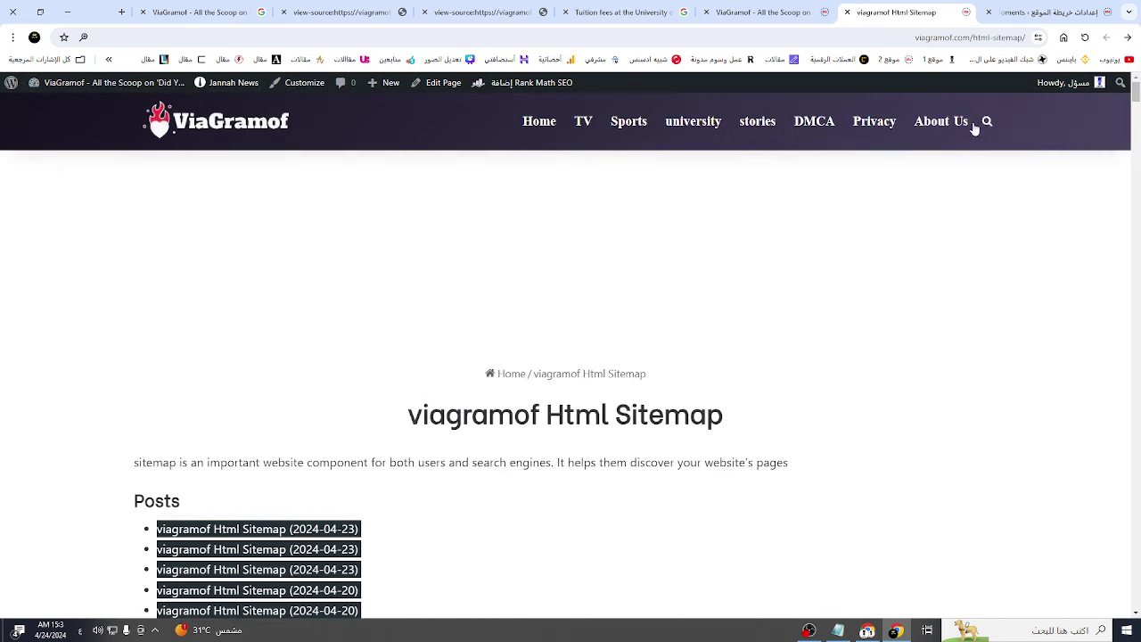
Step: Back in the HTML sitemap settings, compare the shortcode and page display formats, and inspect the page selector
left_click(1025, 11)
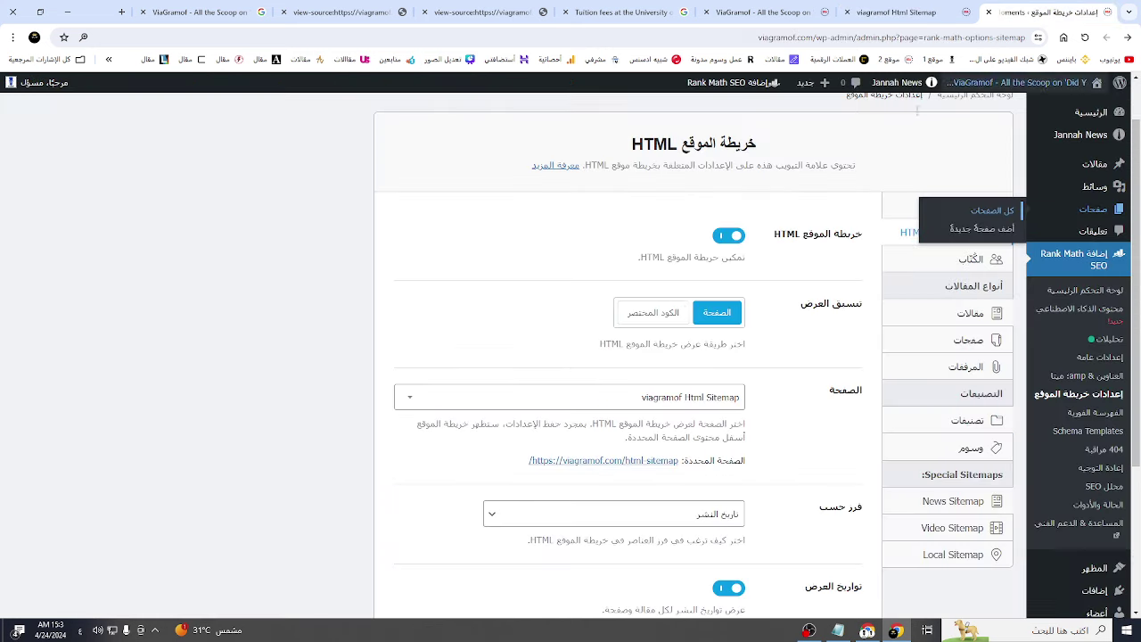
scroll(668, 268, "down", 2)
left_click(668, 198)
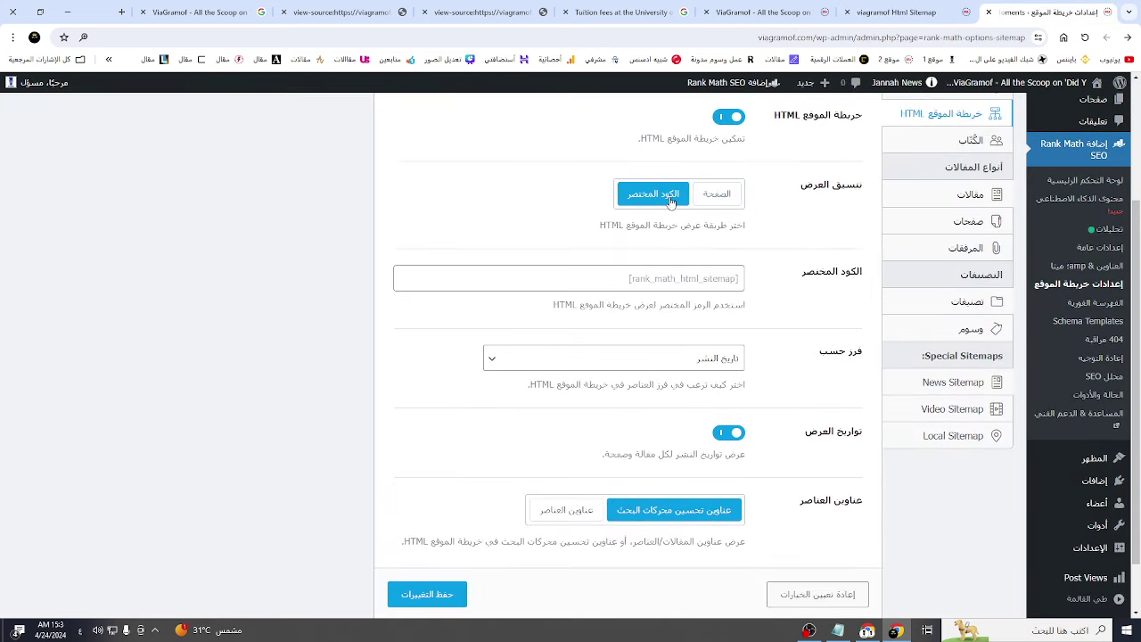
left_click(717, 193)
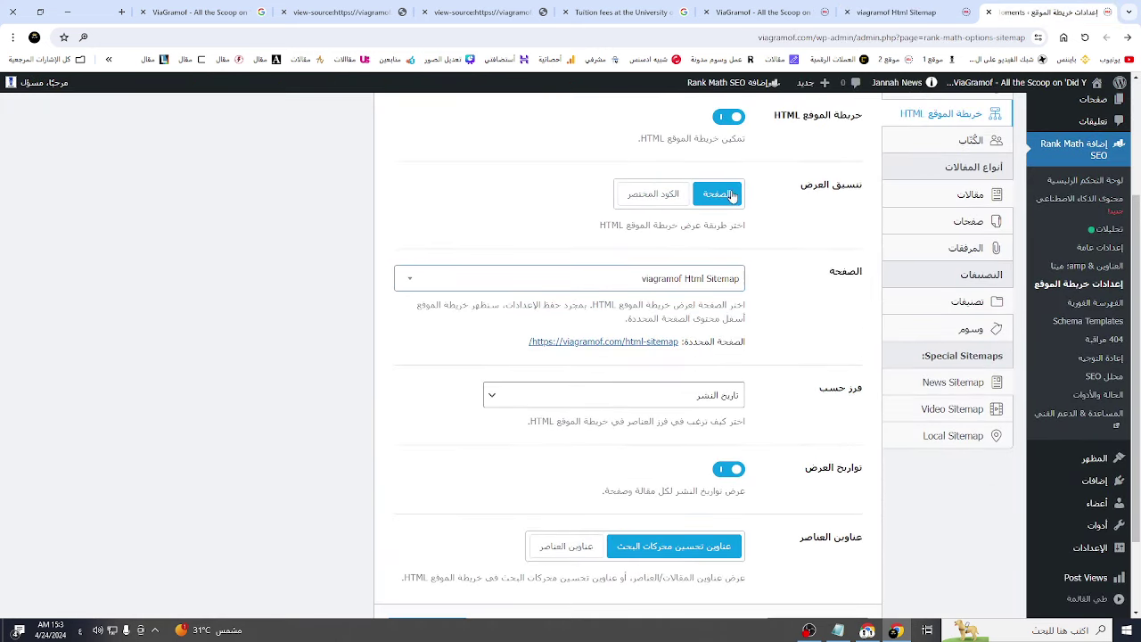
left_click(686, 280)
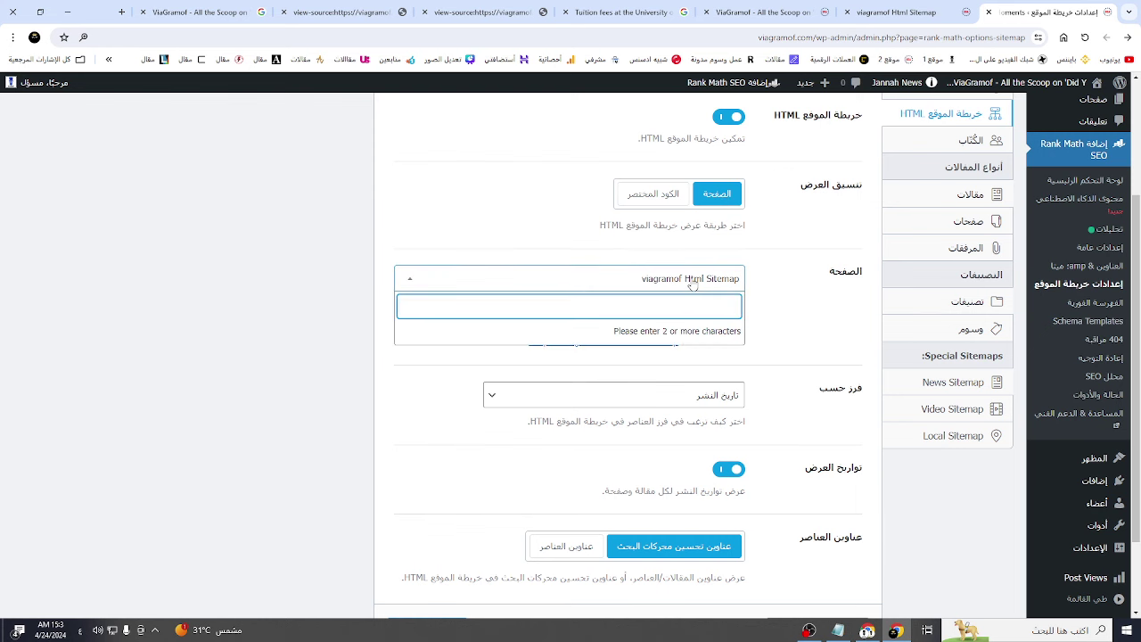
left_click(692, 282)
Step: Turn off publish dates in the HTML sitemap, switch from SEO titles to item titles, and save the changes
scroll(706, 282, "down", 2)
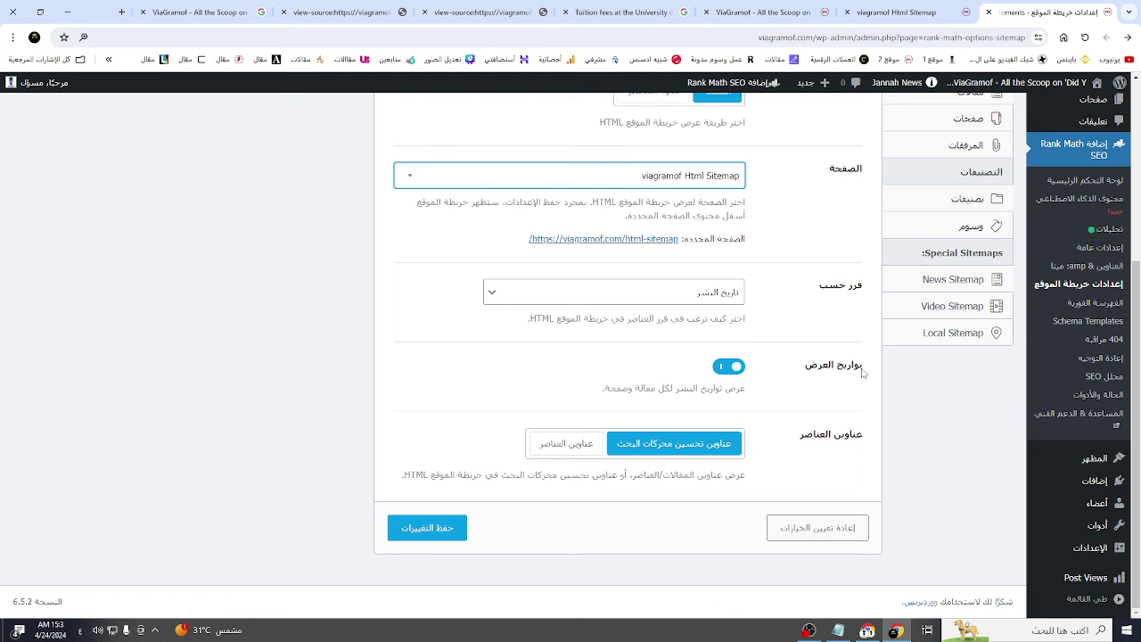
left_click(729, 368)
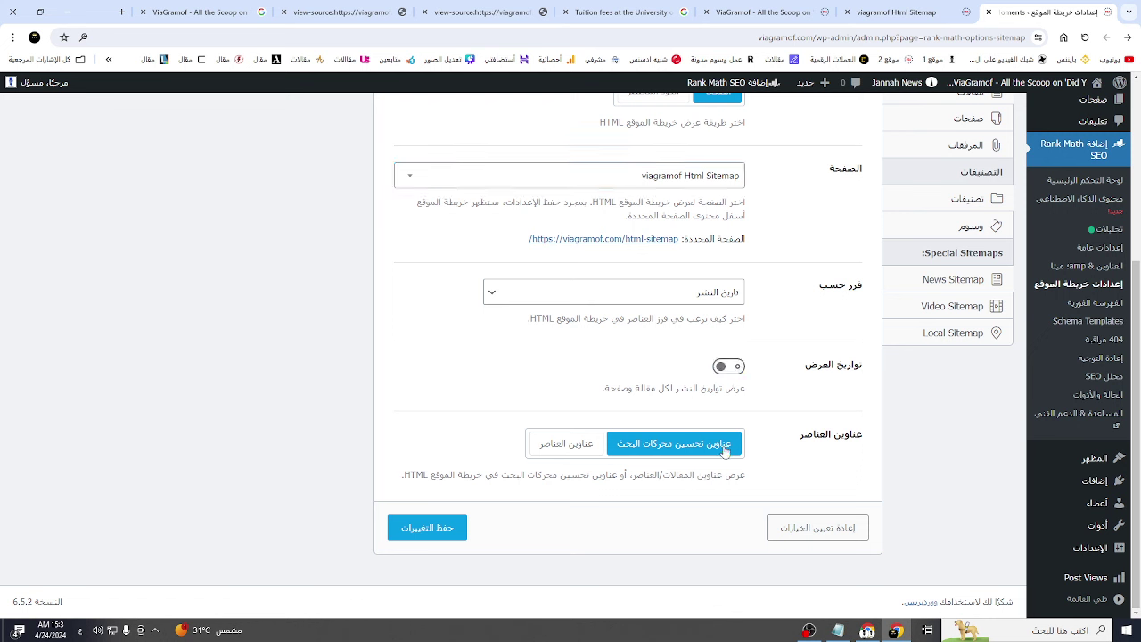
left_click(590, 453)
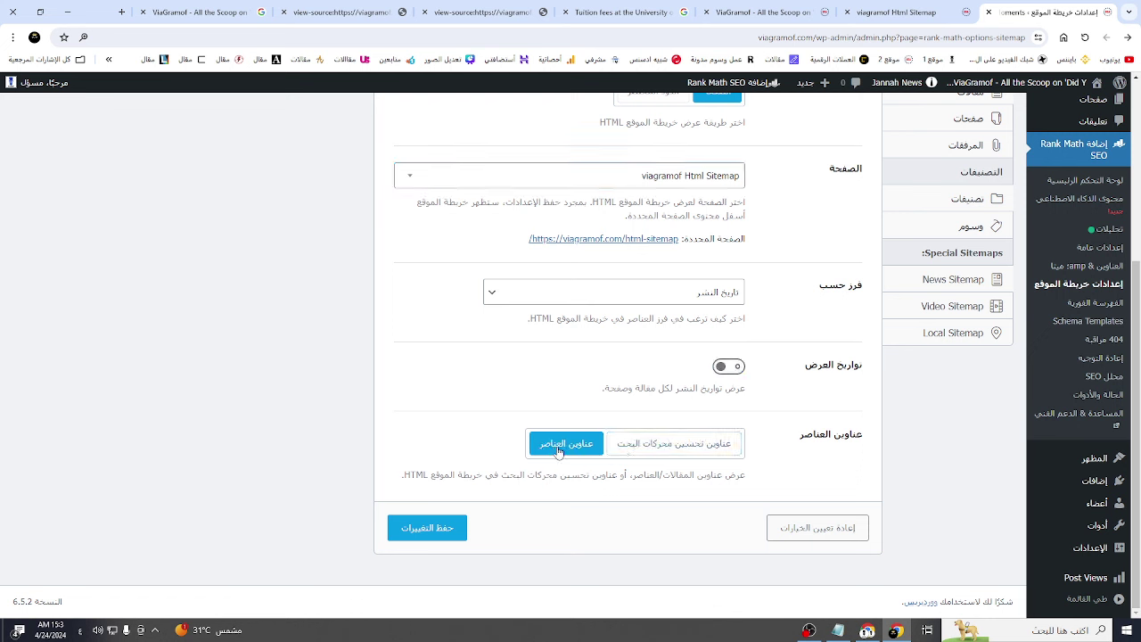
left_click(454, 531)
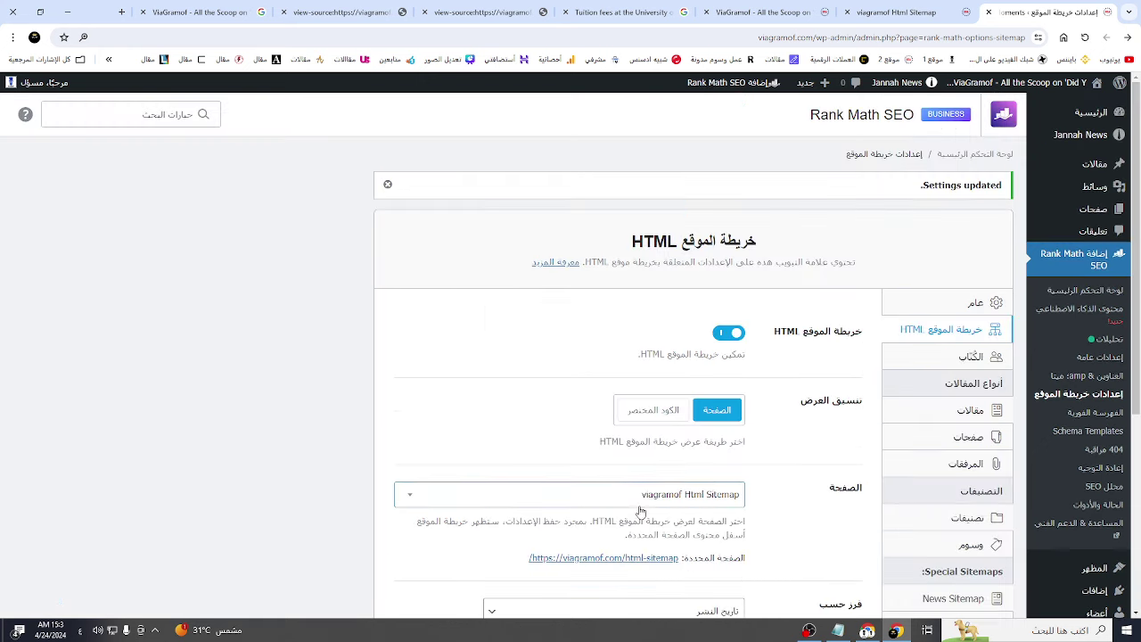
Step: Reload the published HTML sitemap page and review the titles in its Posts list
left_click(790, 11)
left_click(901, 10)
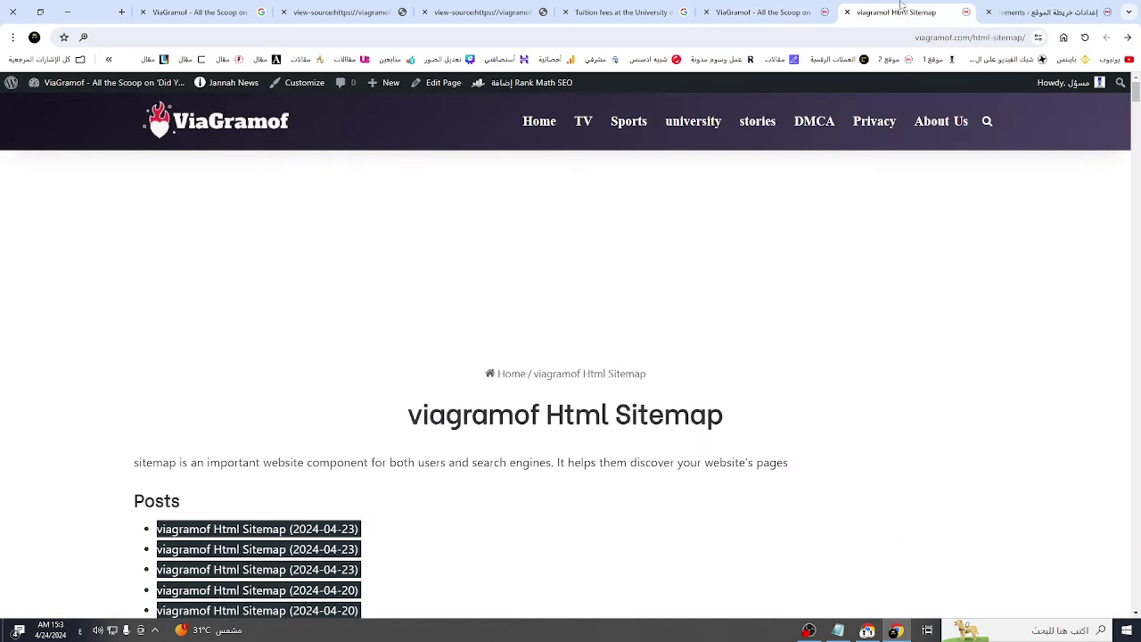
left_click(1085, 38)
scroll(383, 181, "down", 4)
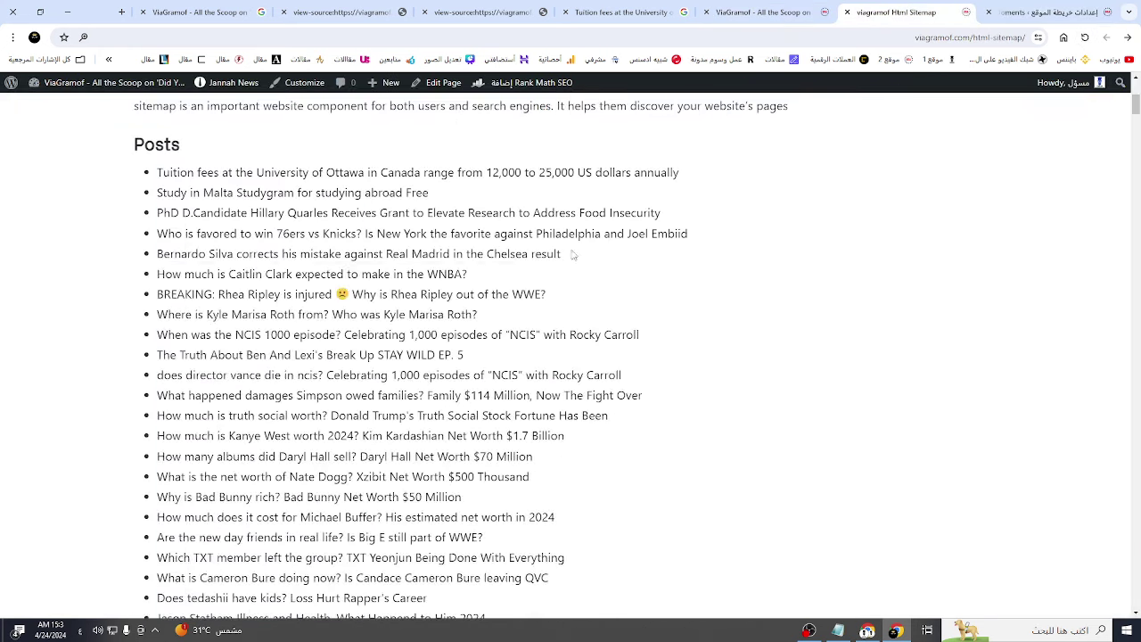
scroll(384, 181, "up", 4)
Step: Open Rank Math's SEO Analyzer, rerun the analysis for viagramof.com, and go through the basic SEO test results
left_click(1052, 12)
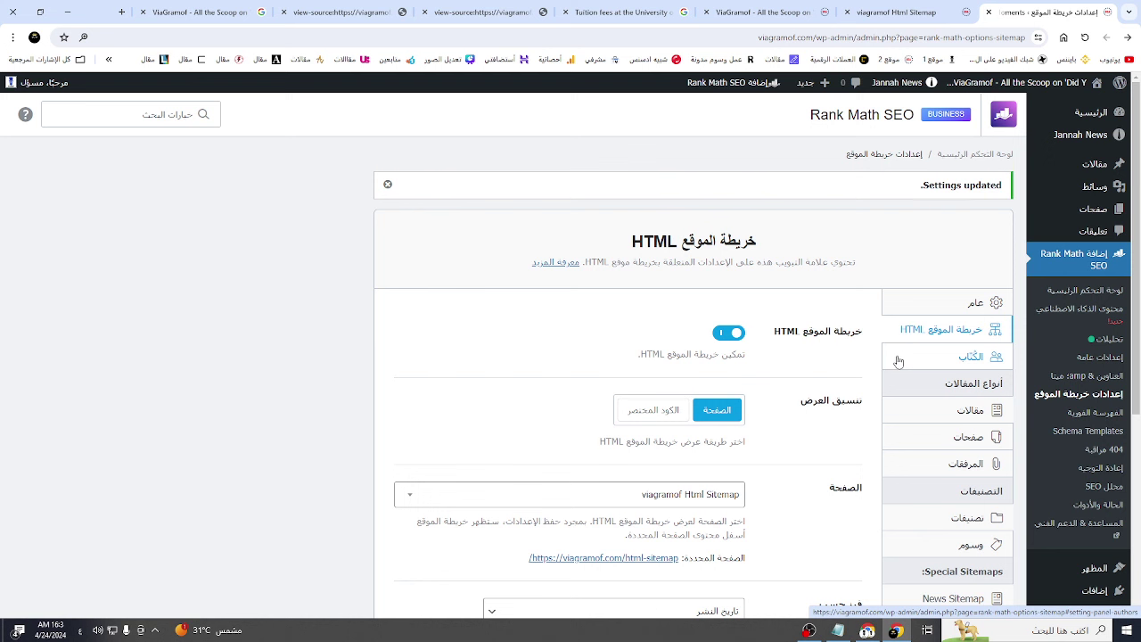
left_click(1105, 491)
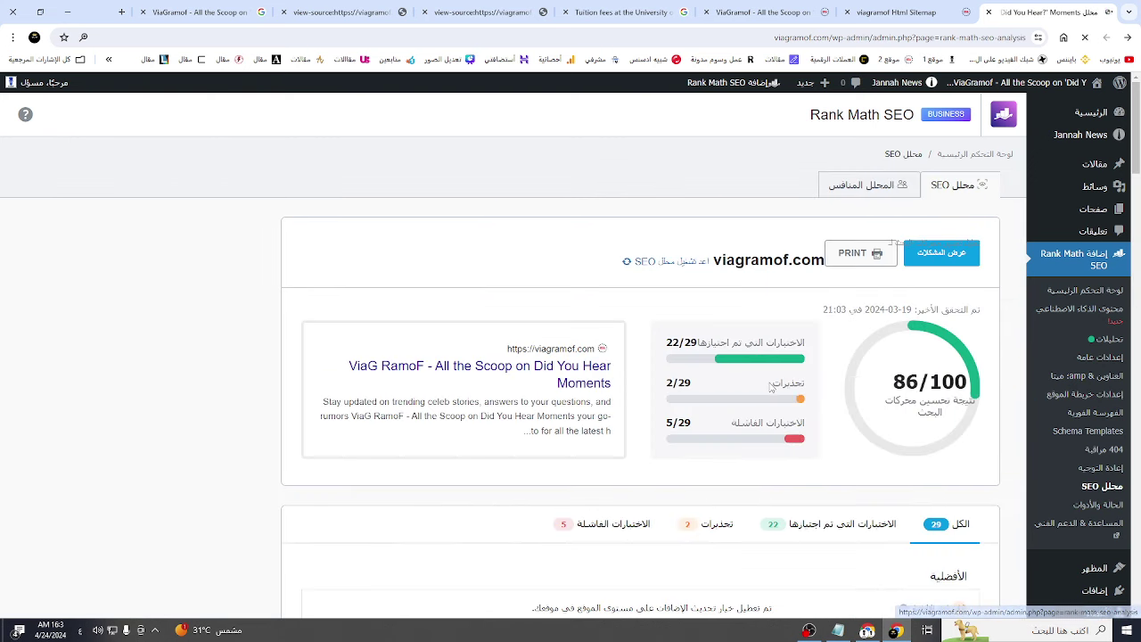
left_click(661, 262)
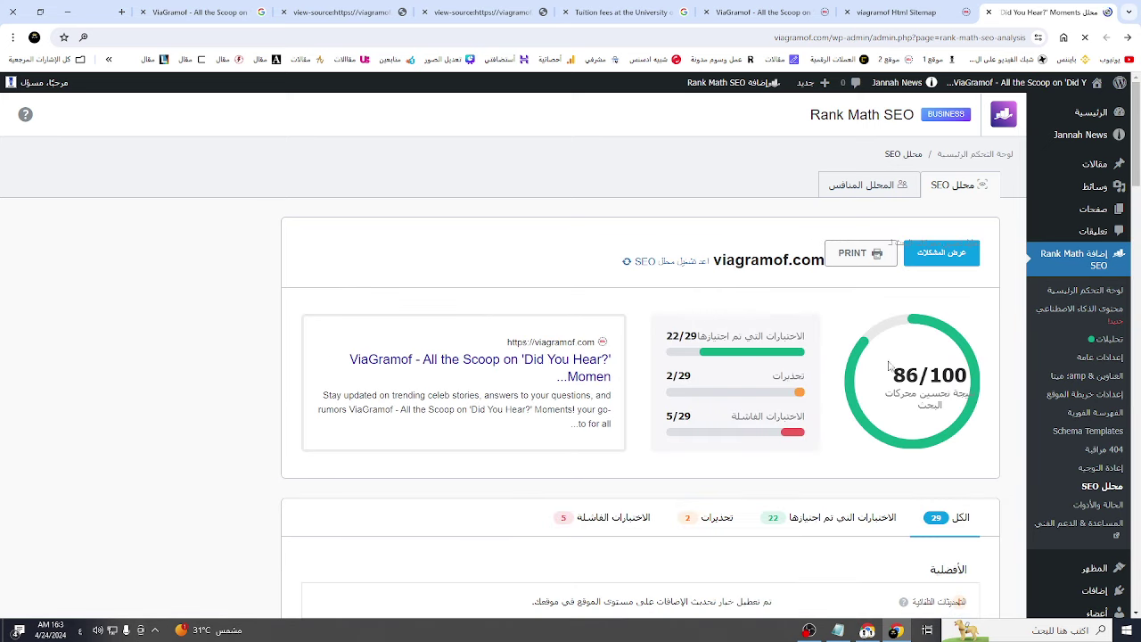
scroll(882, 373, "down", 5)
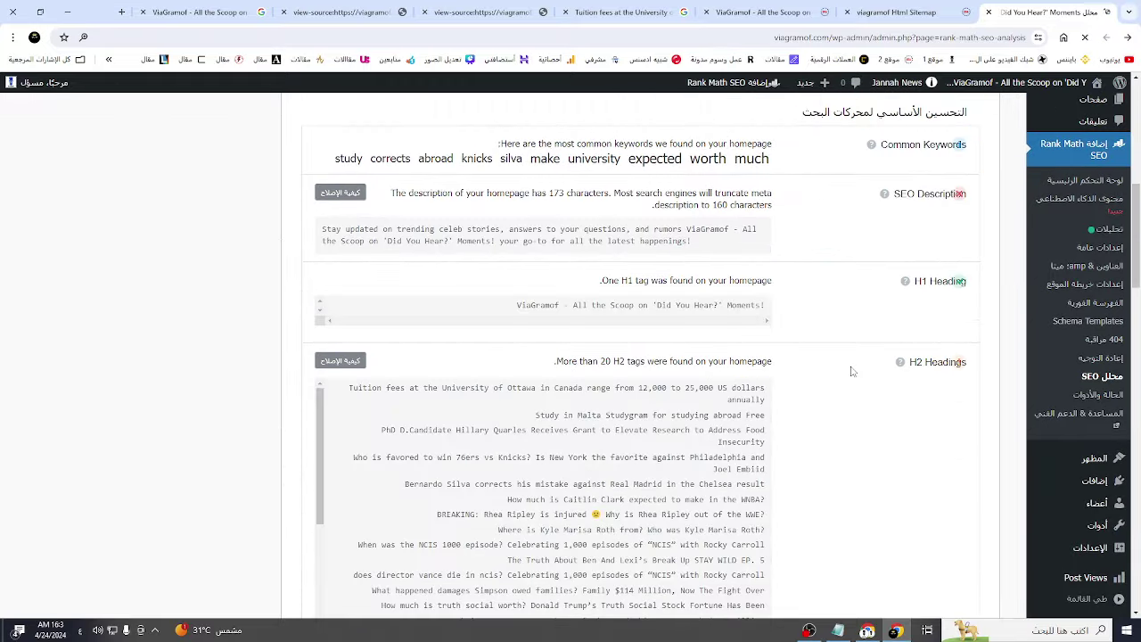
scroll(851, 371, "down", 10)
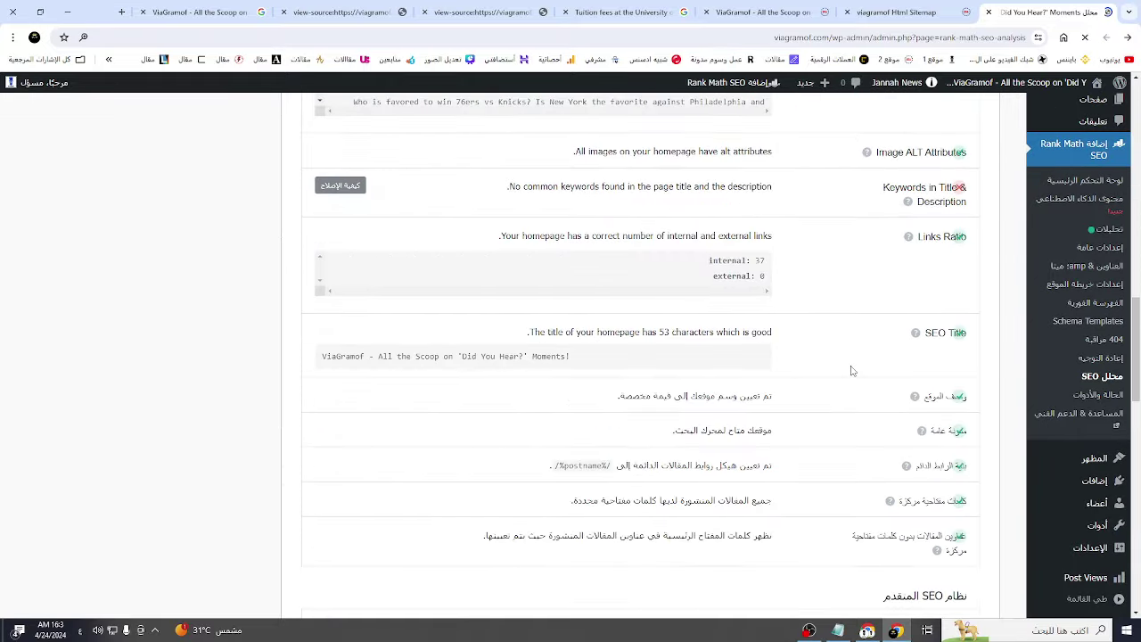
Step: Go through the advanced SEO test results, highlight Canonical Tag and OpenGraph Meta, and expand the fix advice for OpenGraph Meta
scroll(852, 370, "down", 10)
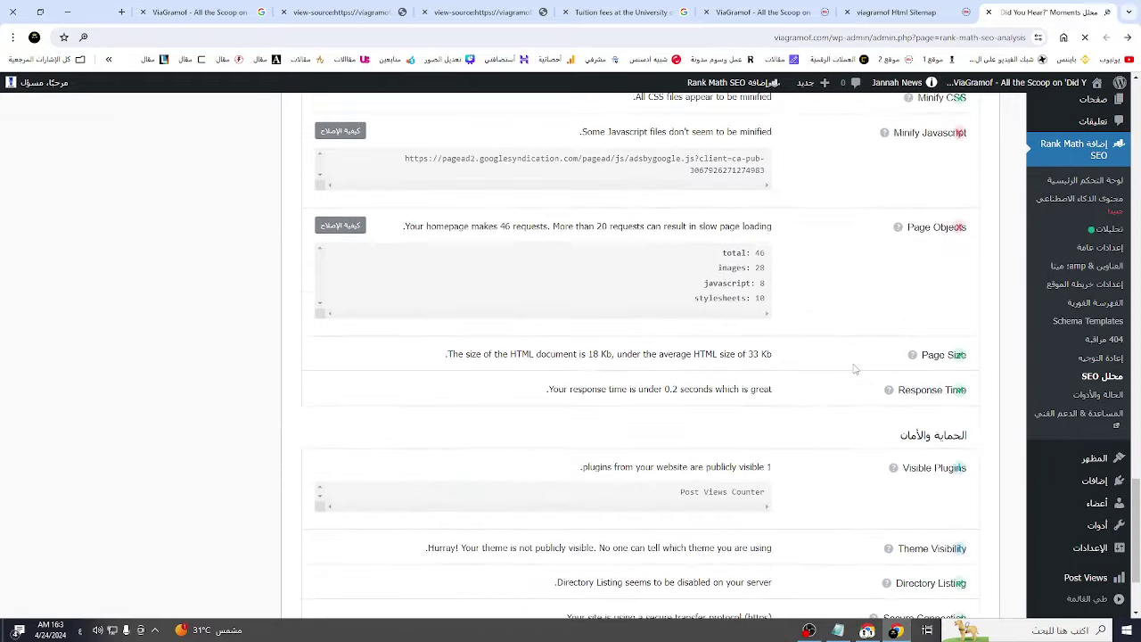
scroll(854, 369, "up", 4)
left_click_drag(849, 218, 962, 222)
scroll(962, 222, "up", 5)
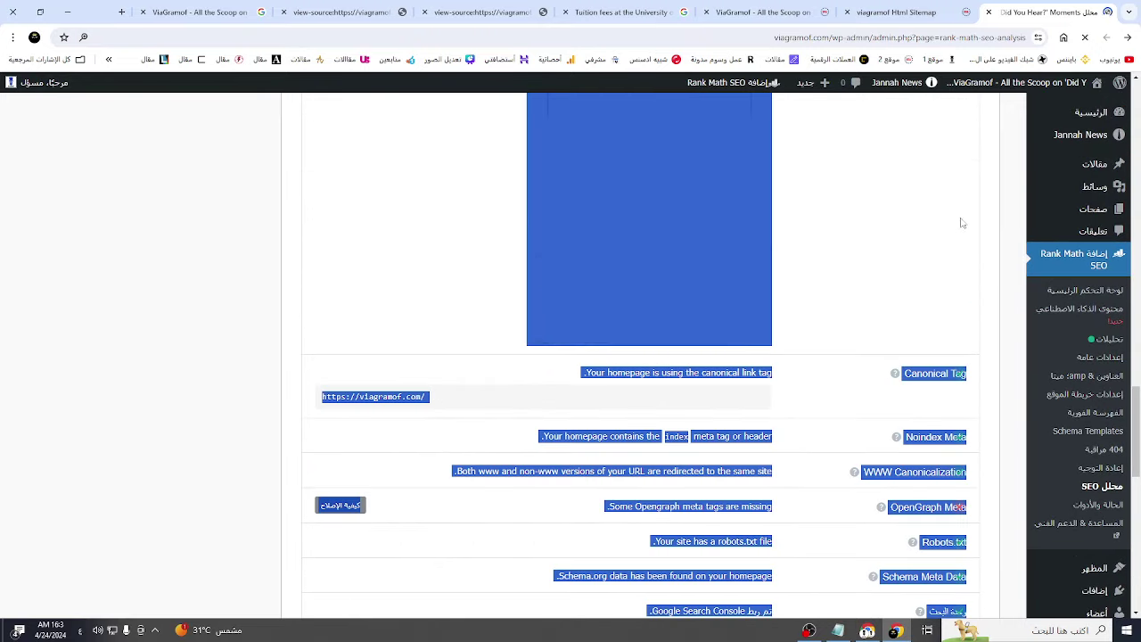
left_click(891, 321)
scroll(869, 311, "down", 3)
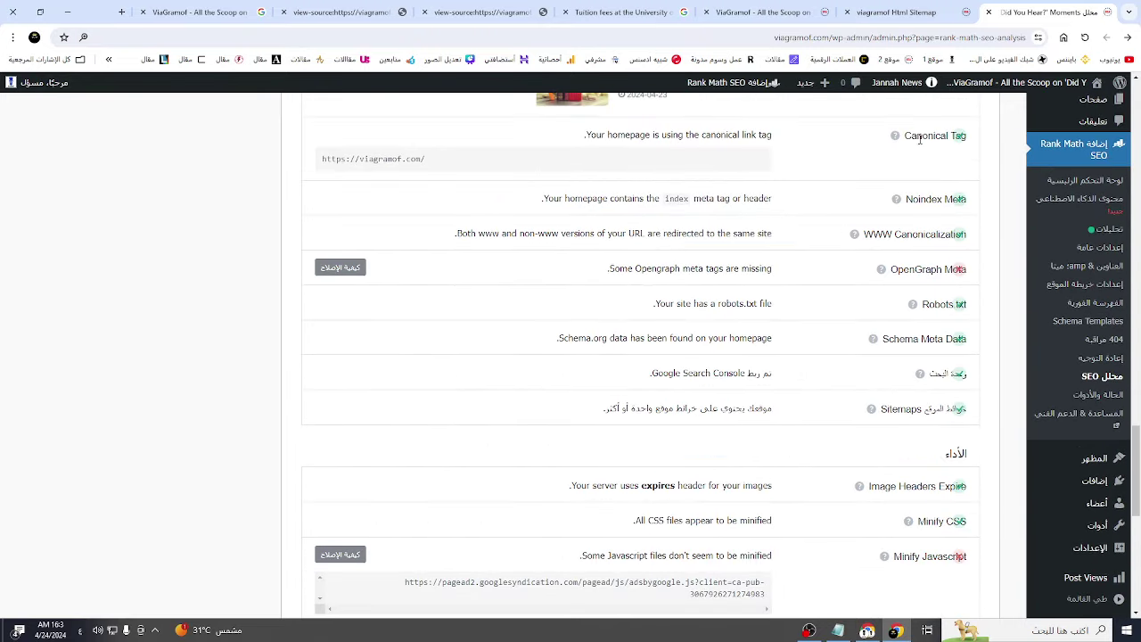
left_click_drag(919, 138, 950, 164)
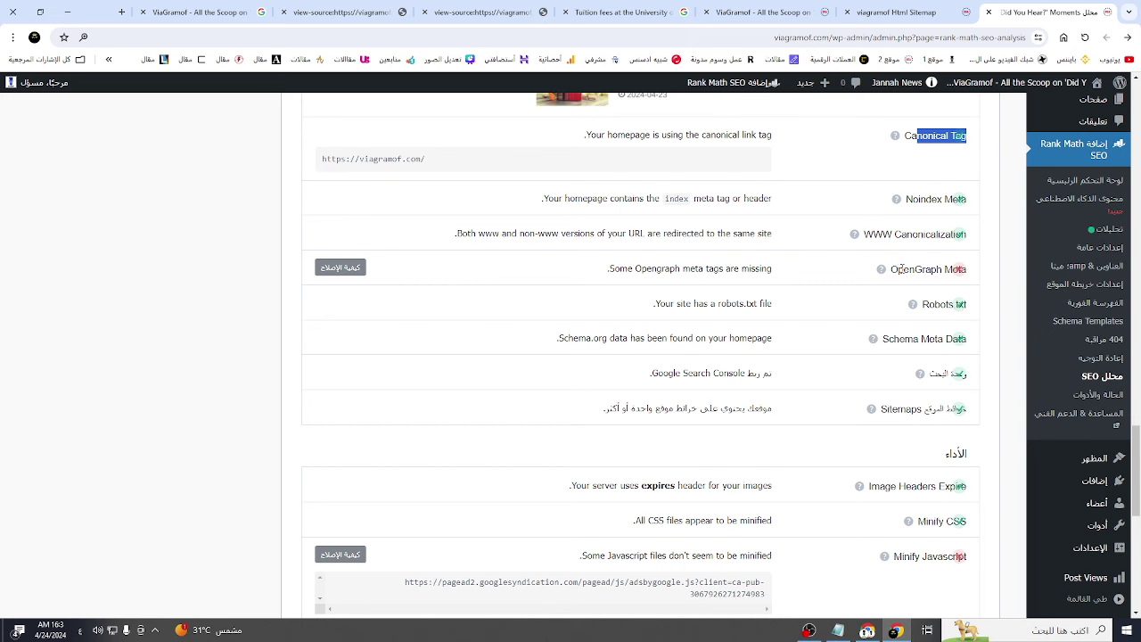
left_click_drag(902, 268, 953, 270)
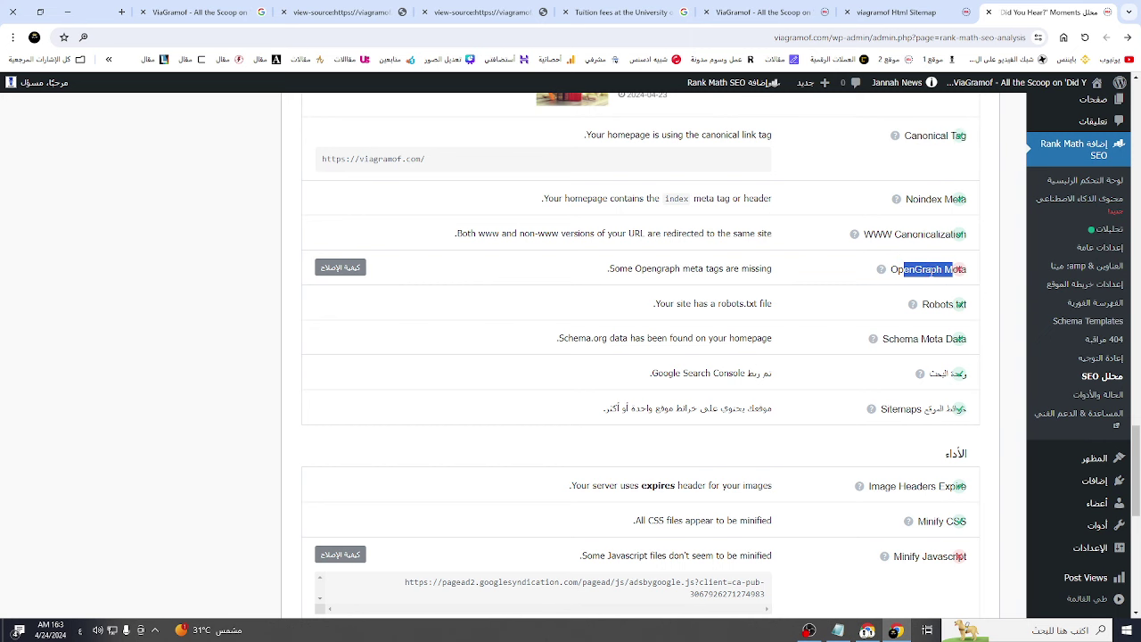
left_click(340, 268)
Step: Examine the performance and security test results, highlighting Minify Javascript and Page Objects
scroll(624, 318, "down", 6)
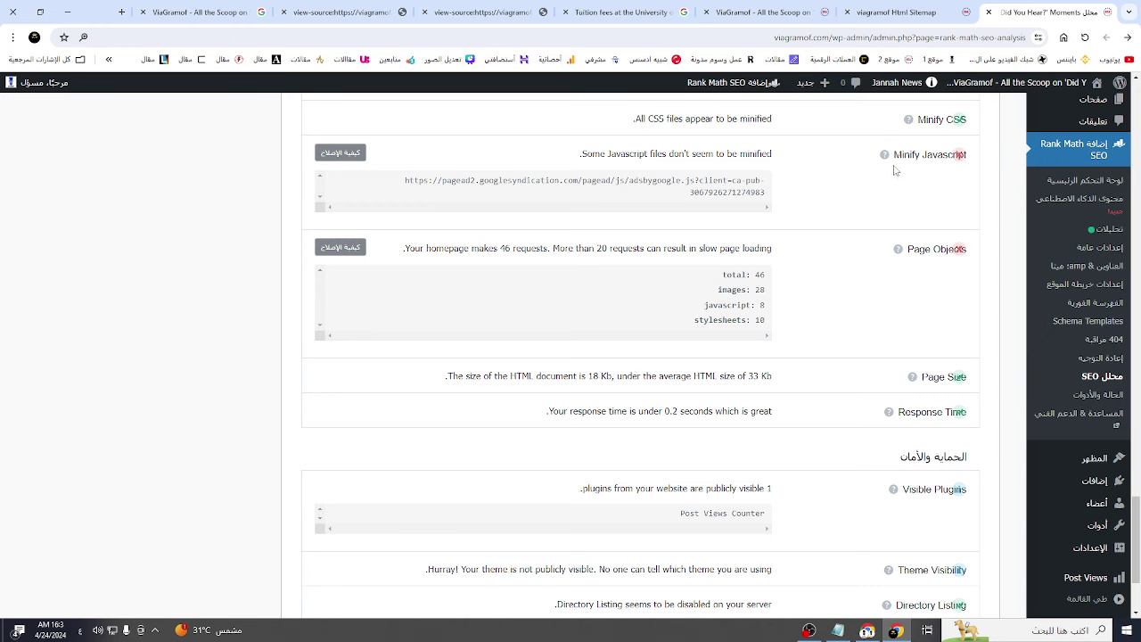
triple_click(962, 156)
left_click_drag(830, 242, 827, 310)
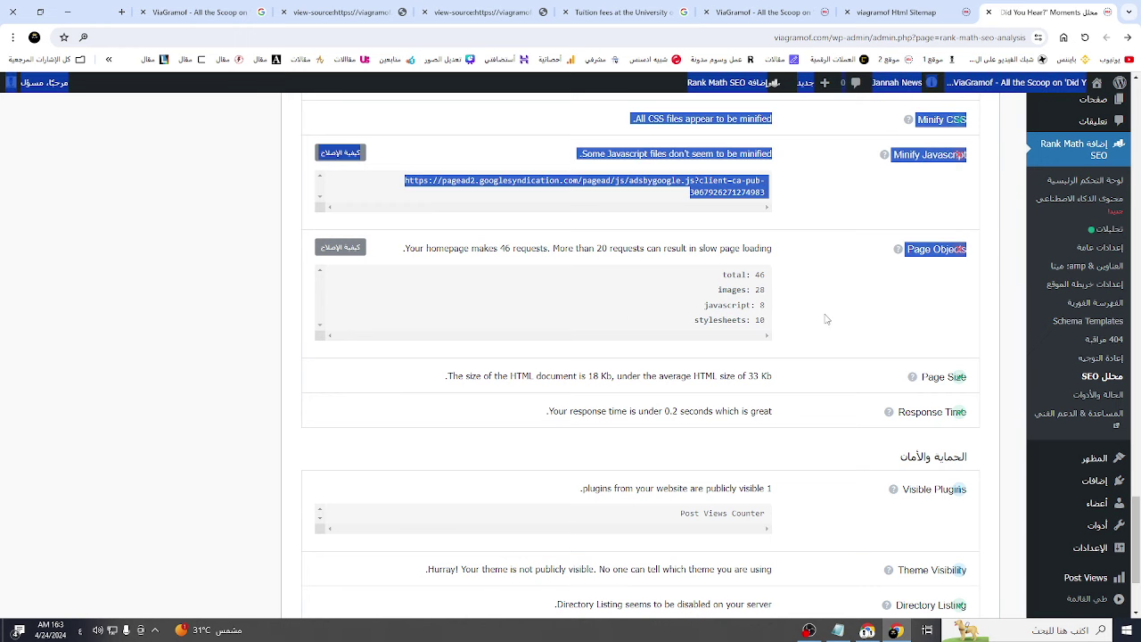
scroll(824, 316, "down", 3)
scroll(821, 323, "up", 10)
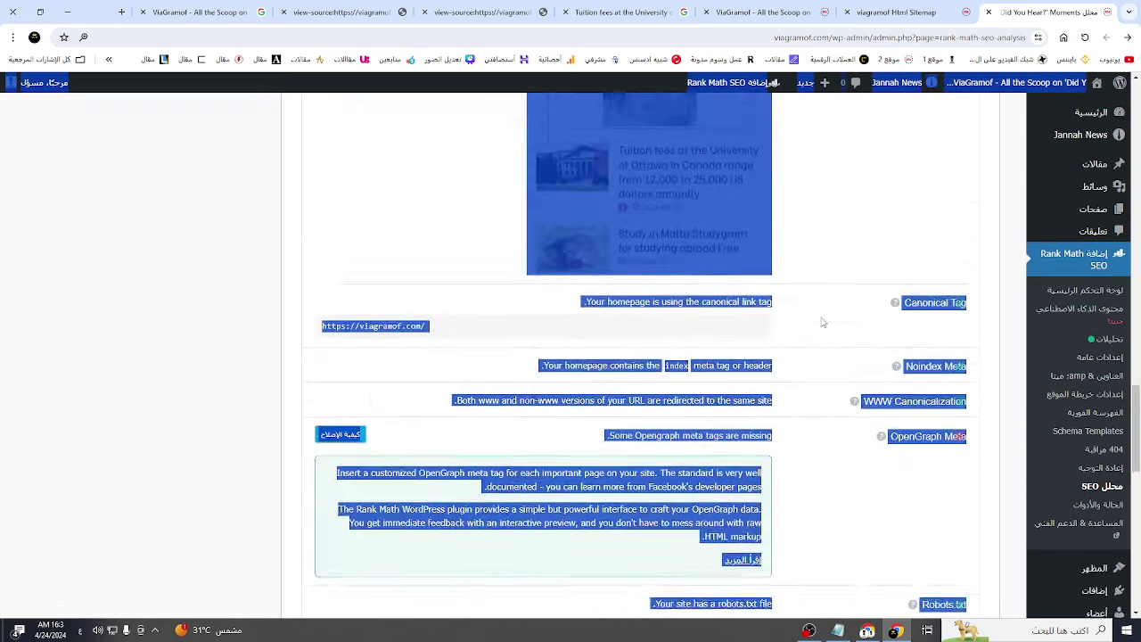
left_click(858, 304)
scroll(858, 304, "up", 5)
Step: Open the ViaGramof homepage's source code and highlight its title and meta description
left_click(757, 11)
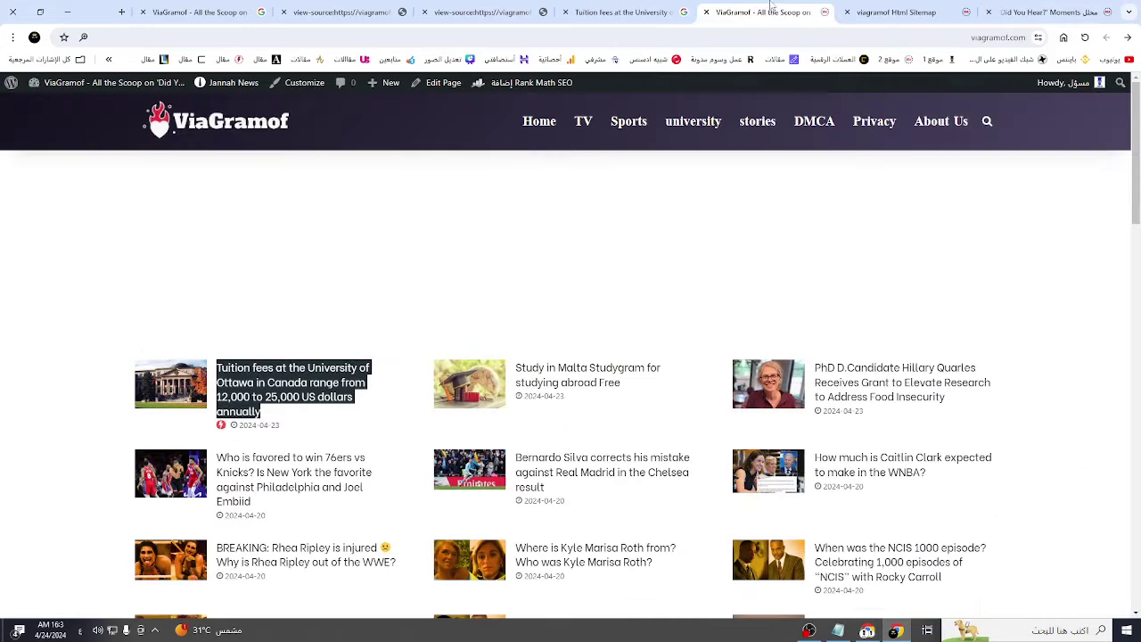
left_click(624, 7)
scroll(627, 142, "up", 3)
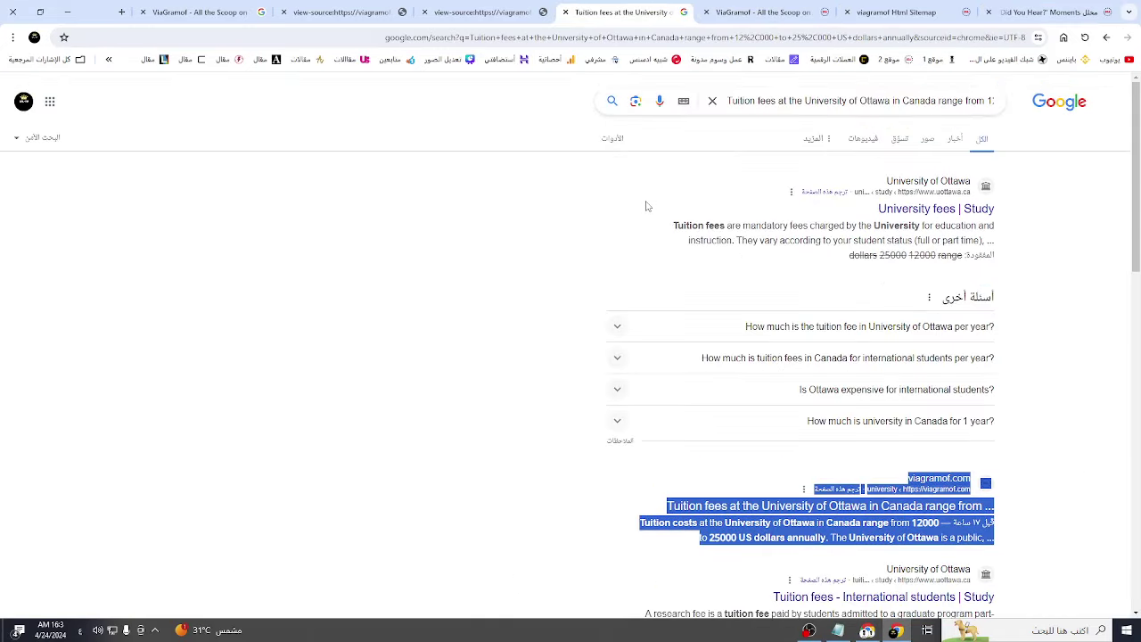
left_click(784, 13)
right_click(643, 284)
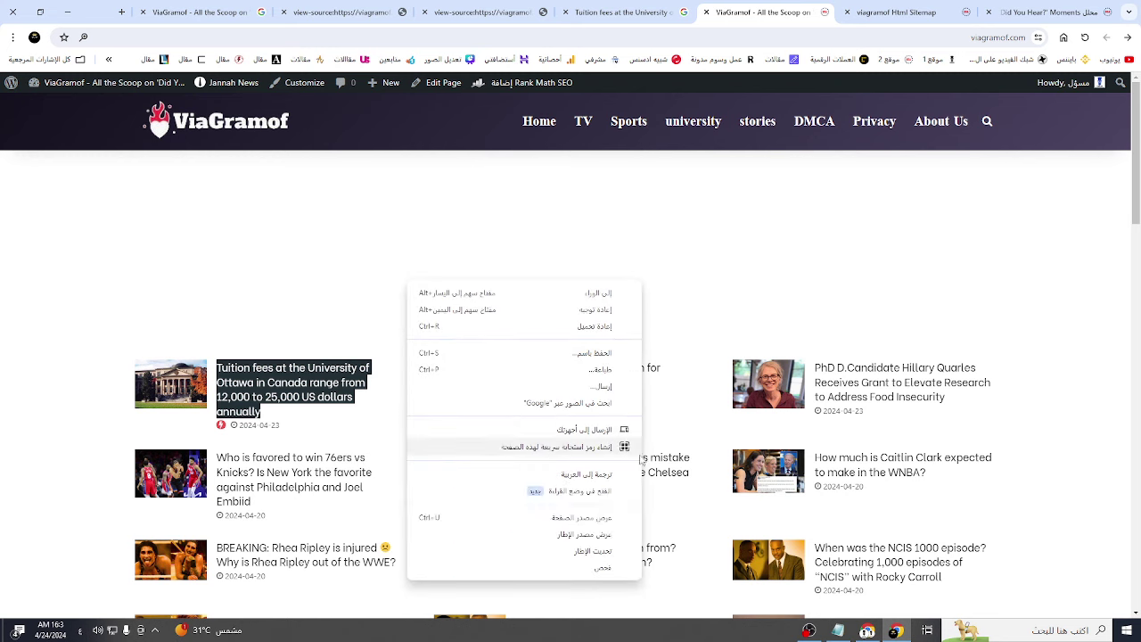
left_click(599, 518)
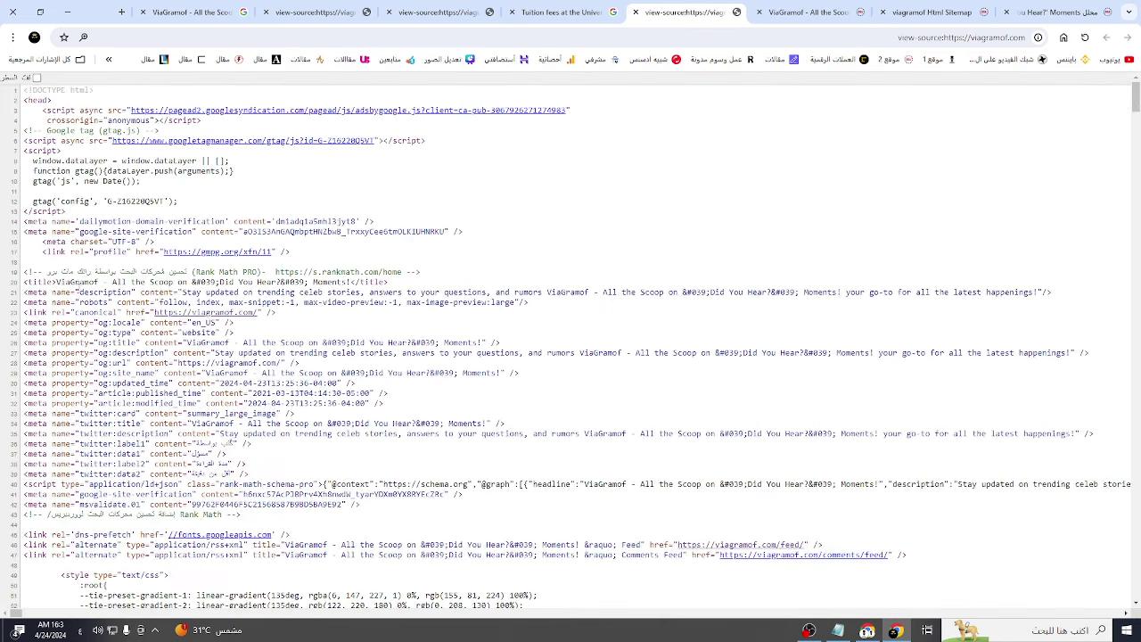
left_click_drag(57, 281, 346, 282)
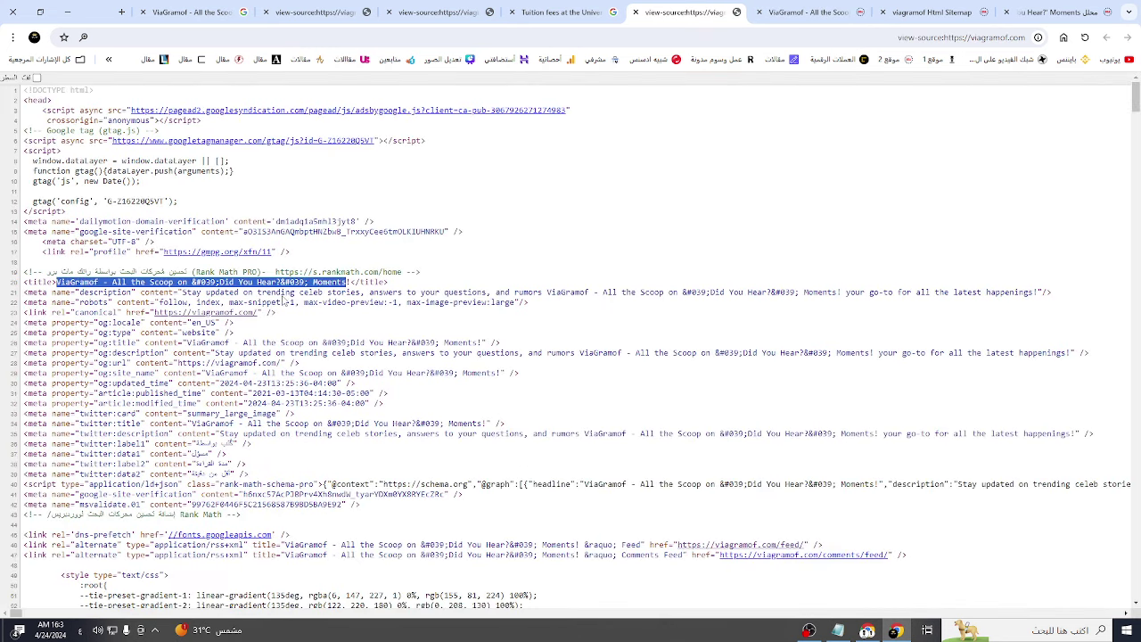
left_click_drag(183, 292, 636, 292)
Step: Copy the homepage title from the source code and search Google for it
left_click_drag(57, 282, 351, 282)
key("ctrl+c")
left_click(482, 37)
key("ctrl+v")
key("Return")
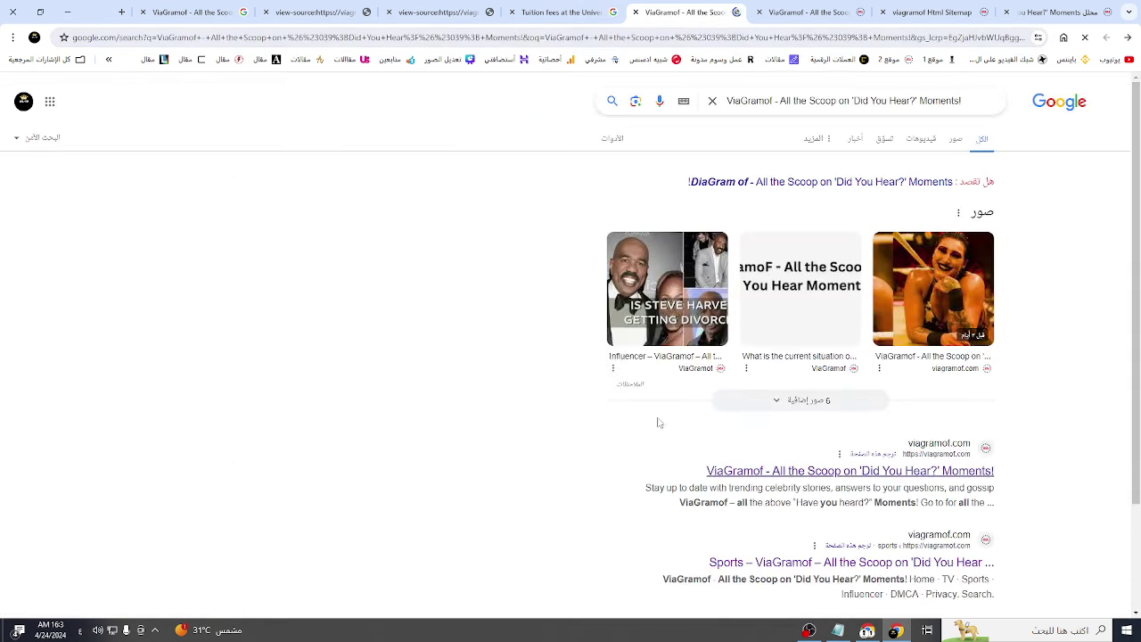
Step: Inspect the titles and descriptions of the viagramof.com homepage and Sports listings in the Google results
scroll(593, 321, "down", 2)
left_click_drag(640, 369, 1059, 332)
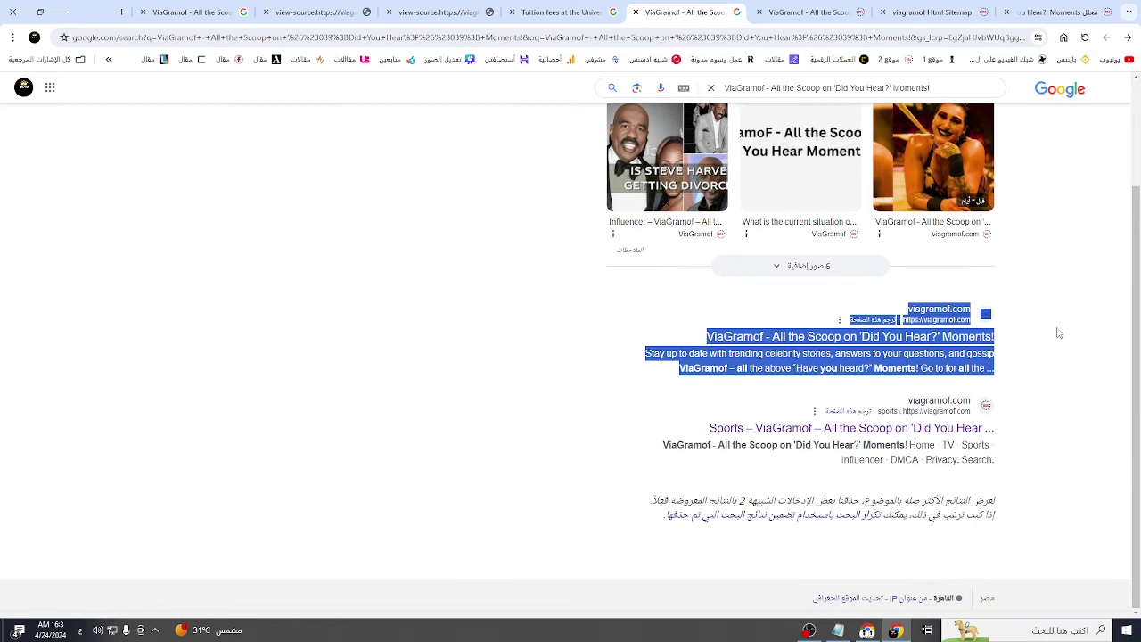
left_click_drag(998, 462, 1046, 440)
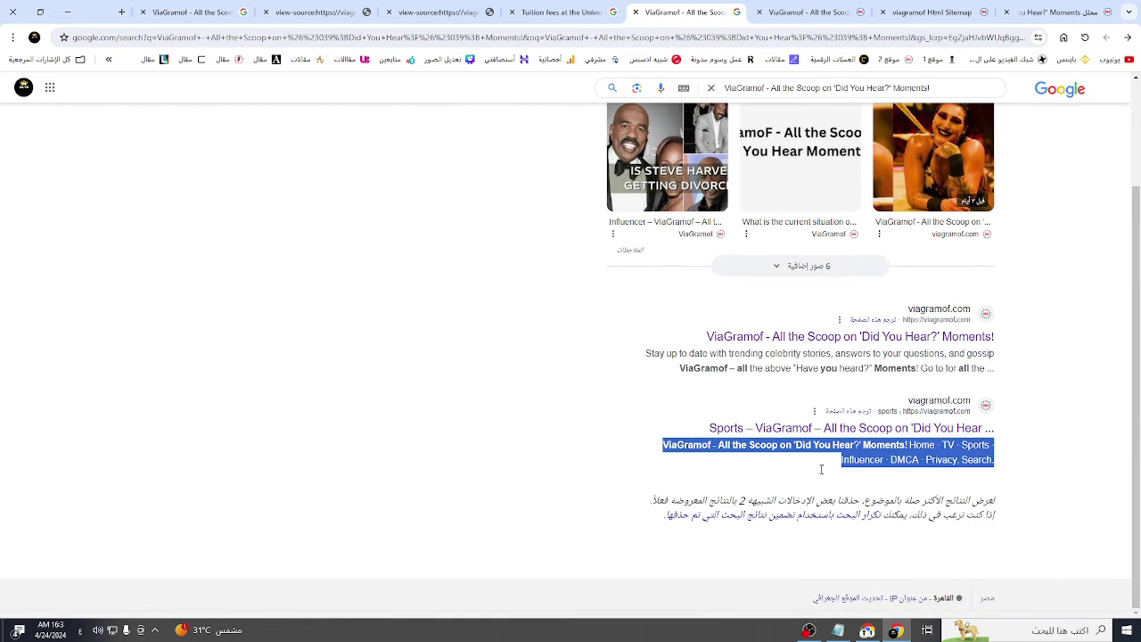
left_click(653, 435)
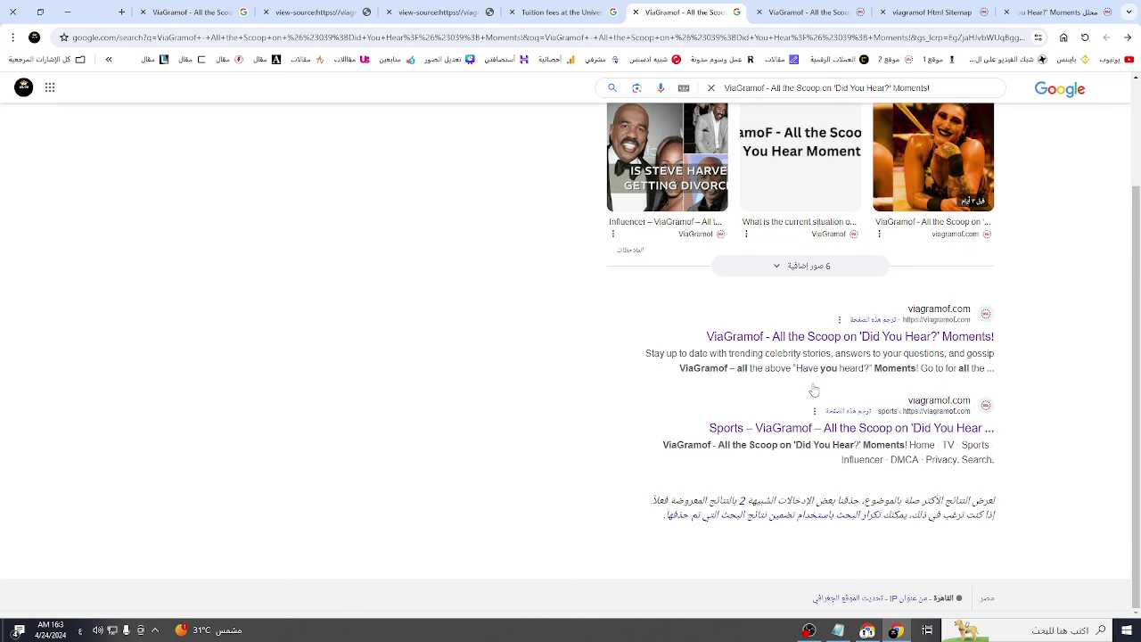
Step: Open the Sports category page from its Google listing and look through its posts
left_click(825, 428)
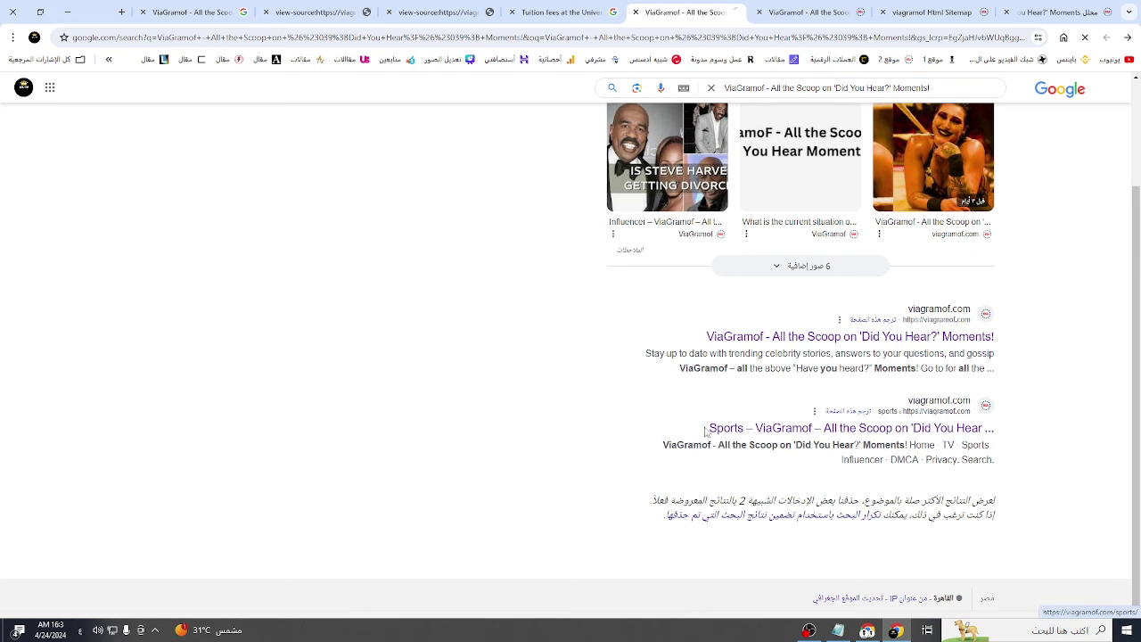
scroll(488, 384, "down", 14)
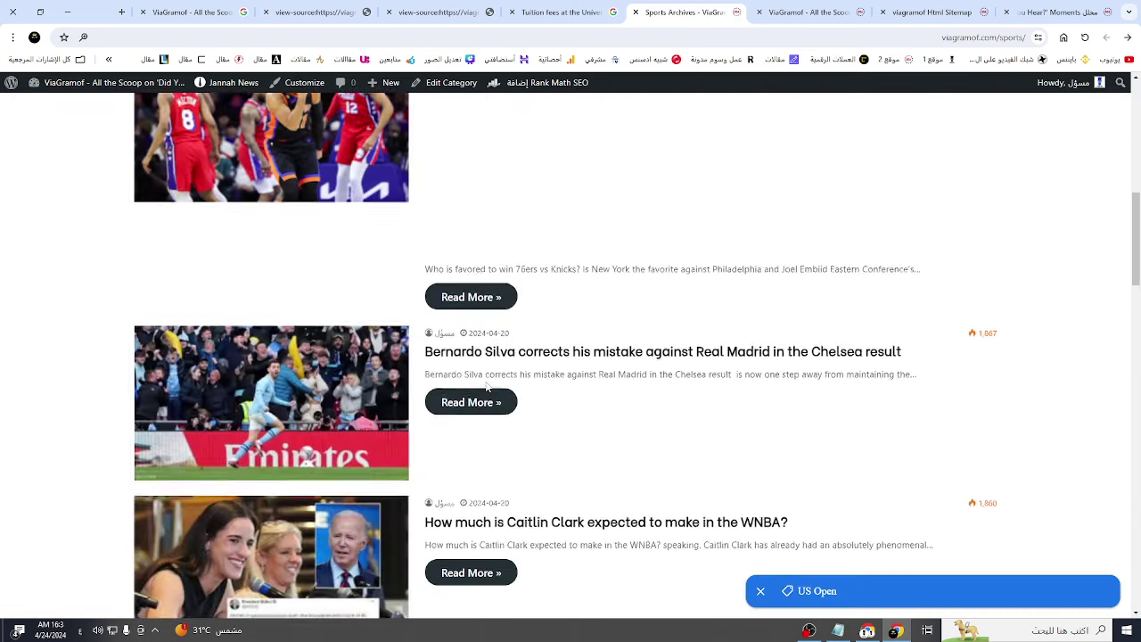
scroll(487, 384, "down", 15)
scroll(491, 386, "up", 15)
scroll(496, 383, "up", 10)
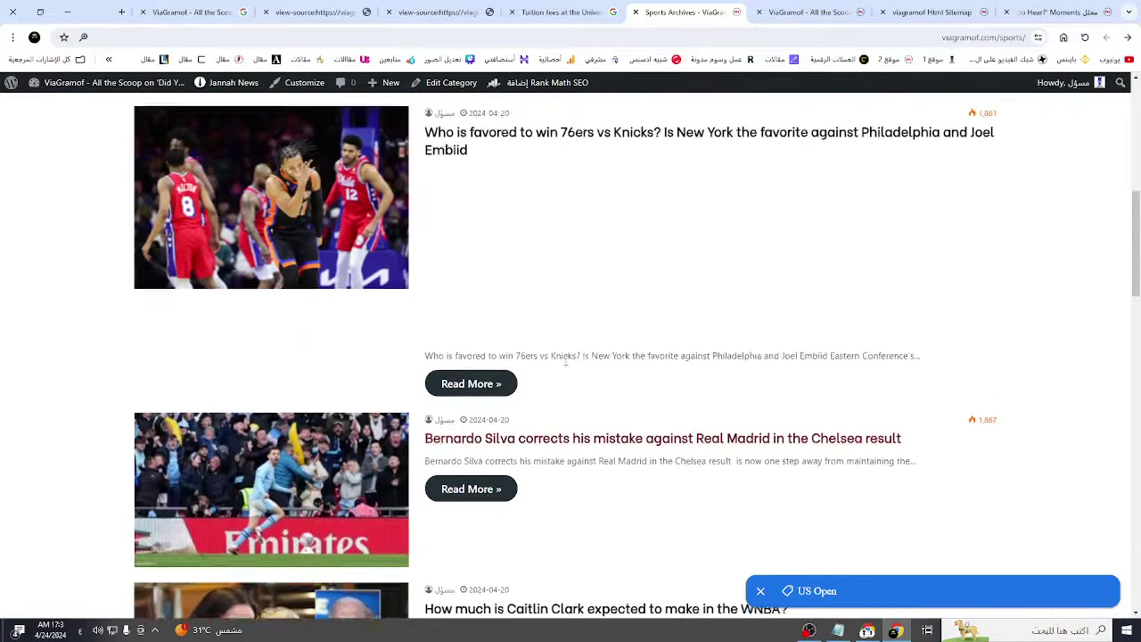
Step: Switch to the Notepad document and highlight the variables %seo_title%, %seo_description% and %keywords%
left_click(840, 630)
left_click_drag(846, 369, 900, 250)
left_click_drag(828, 311, 993, 252)
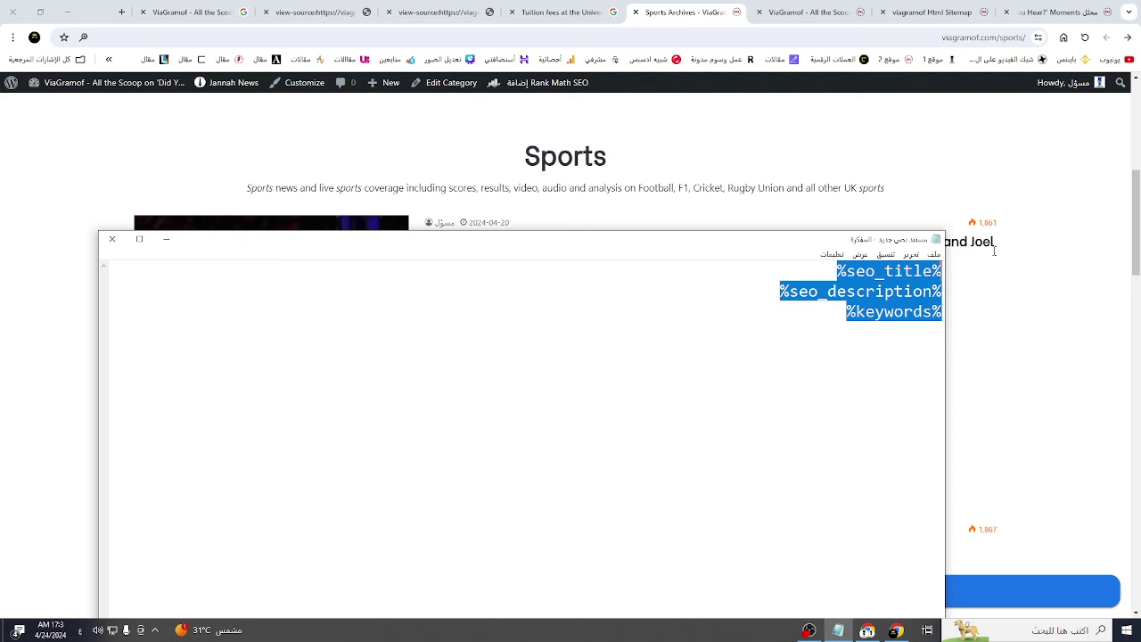